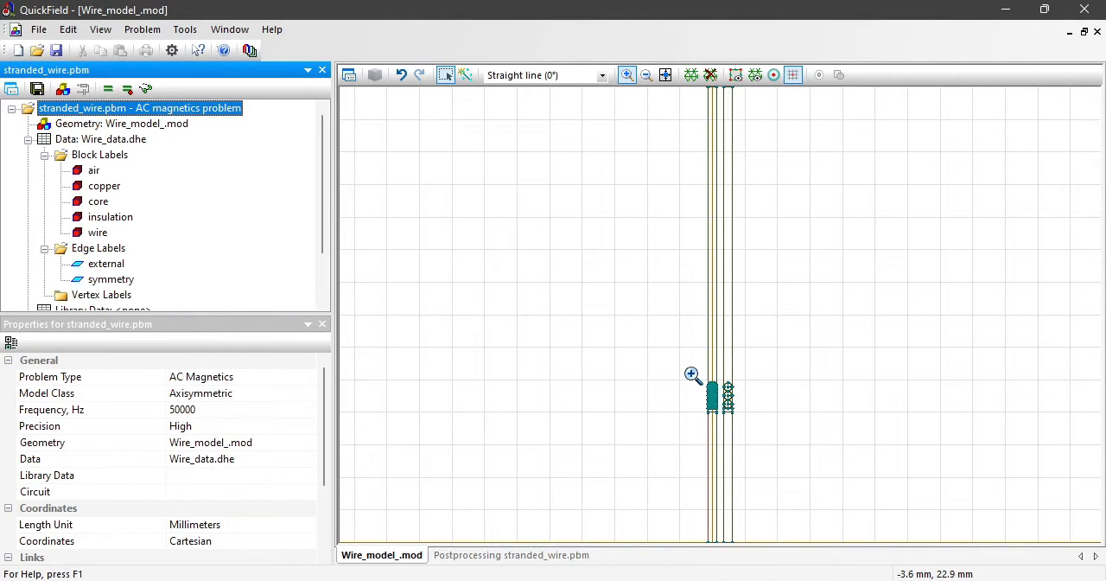
Step: Inspect the permeability and conductivity settings of the core block label without changing them
{"action": "left_click_drag", "start_coordinate": [691, 373], "coordinate": [758, 551]}
{"action": "left_click", "coordinate": [626, 73]}
{"action": "left_click", "coordinate": [98, 204]}
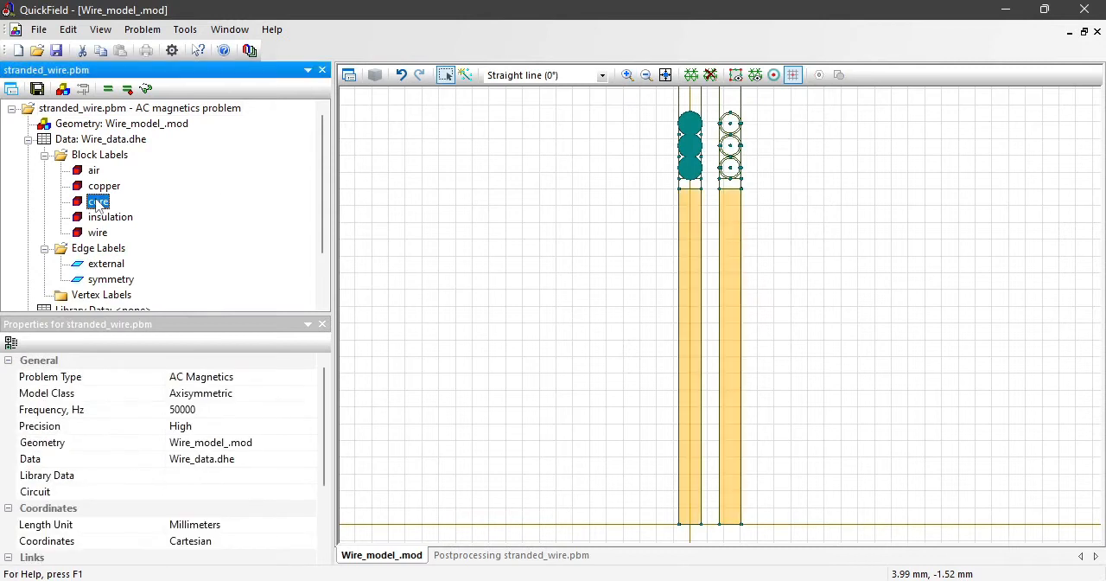
{"action": "double_click", "coordinate": [97, 204]}
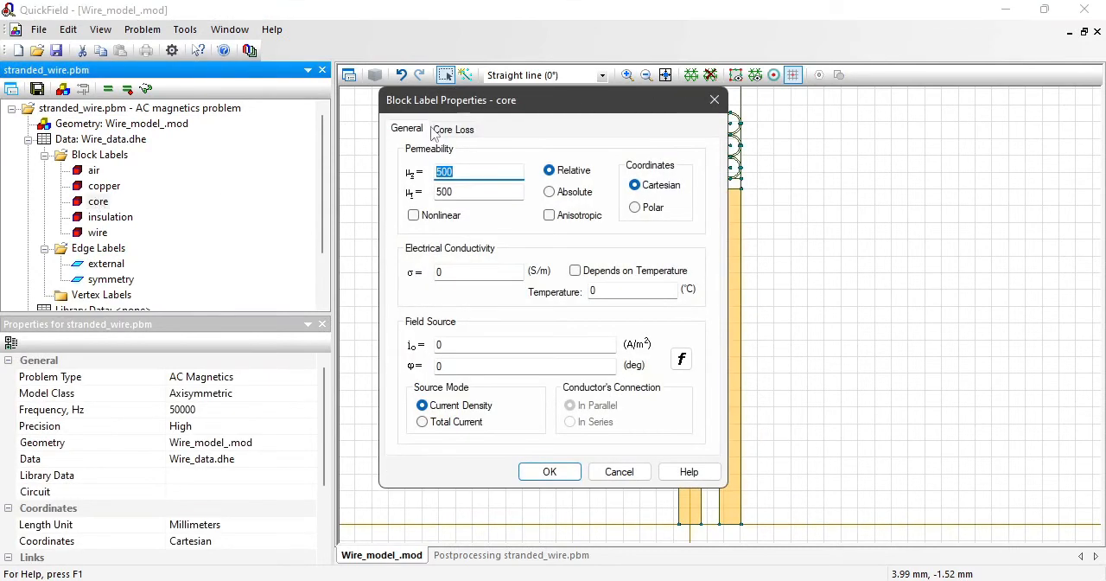
{"action": "left_click_drag", "start_coordinate": [469, 96], "coordinate": [360, 101]}
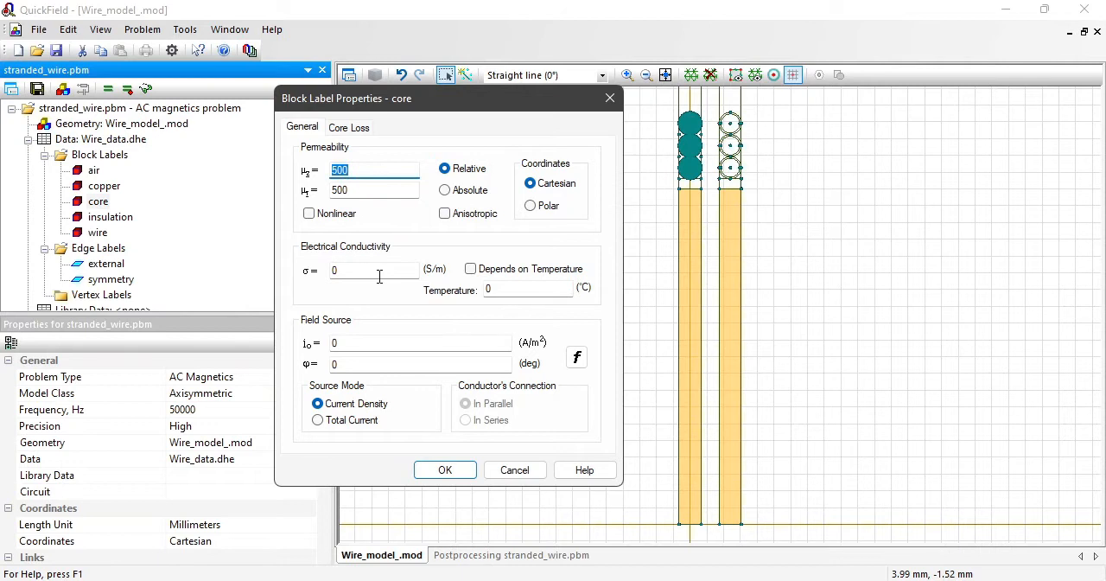
{"action": "left_click", "coordinate": [514, 469]}
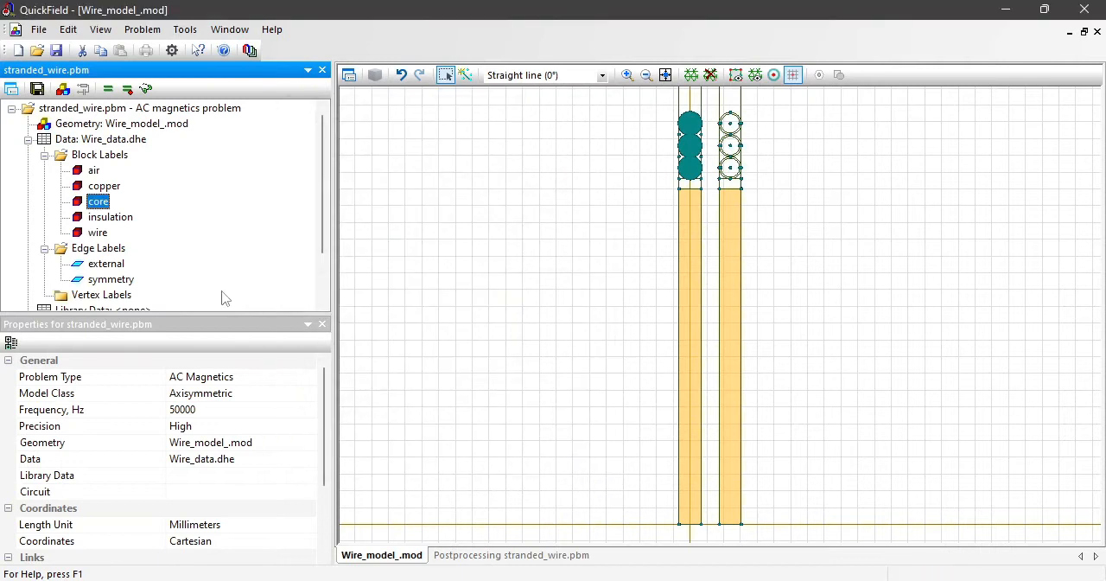
Step: Highlight the blocks labelled insulation and air to examine where they lie around the wire turns
{"action": "left_click", "coordinate": [118, 221]}
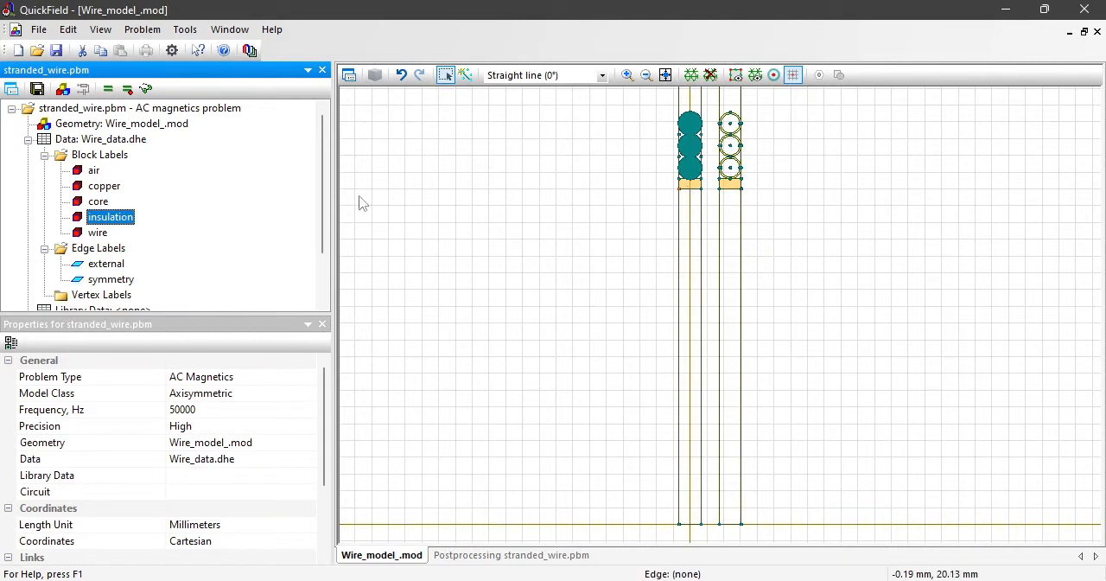
{"action": "left_click", "coordinate": [93, 171]}
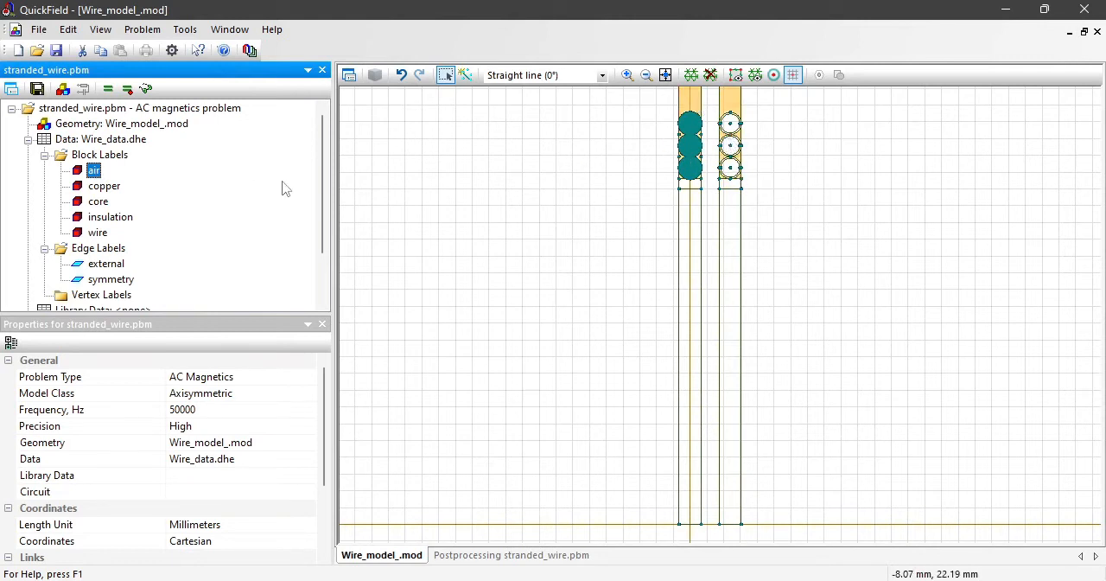
{"action": "left_click", "coordinate": [626, 76]}
{"action": "left_click_drag", "start_coordinate": [668, 108], "coordinate": [752, 193]}
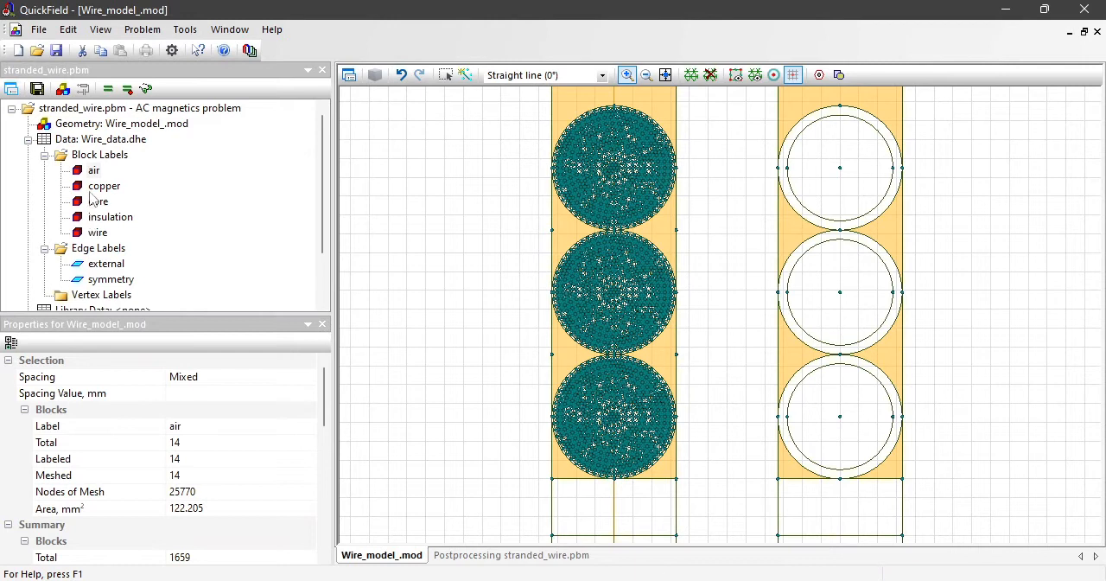
Step: Review the wire block label's conductivity, total current and conductor connection settings
{"action": "left_click", "coordinate": [96, 233]}
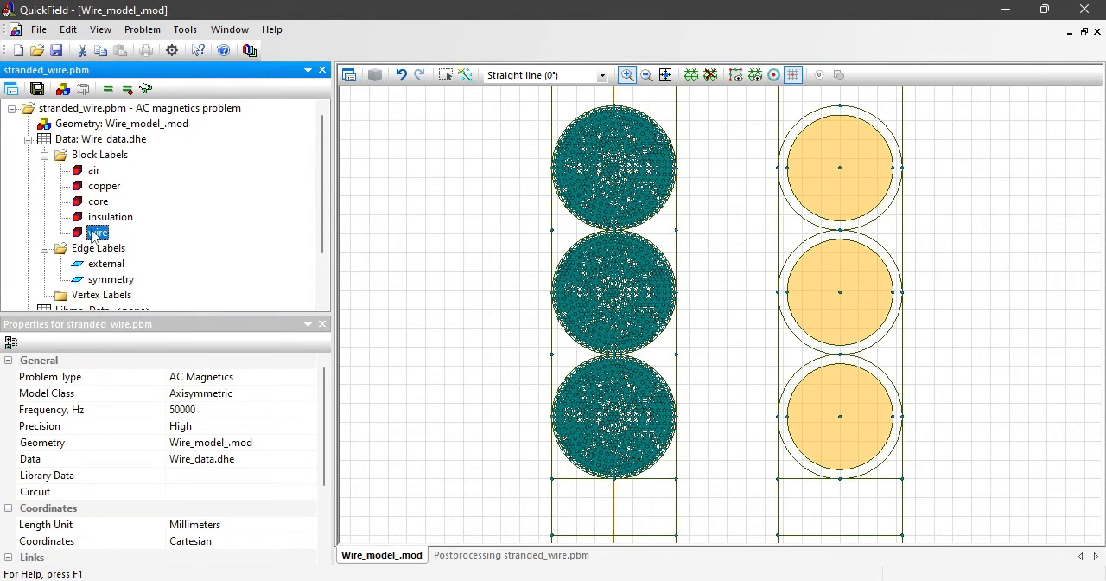
{"action": "double_click", "coordinate": [95, 234]}
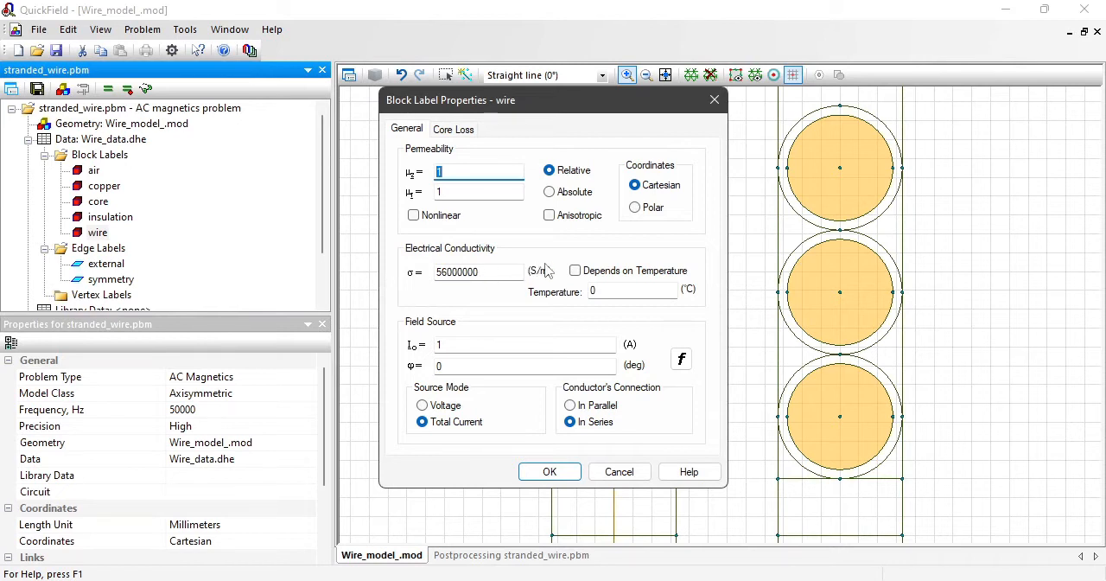
{"action": "left_click", "coordinate": [550, 471]}
Step: Inspect the individual strands of one turn and review the copper block label's current and conductivity expressions
{"action": "left_click_drag", "start_coordinate": [545, 346], "coordinate": [689, 481]}
{"action": "left_click", "coordinate": [102, 187]}
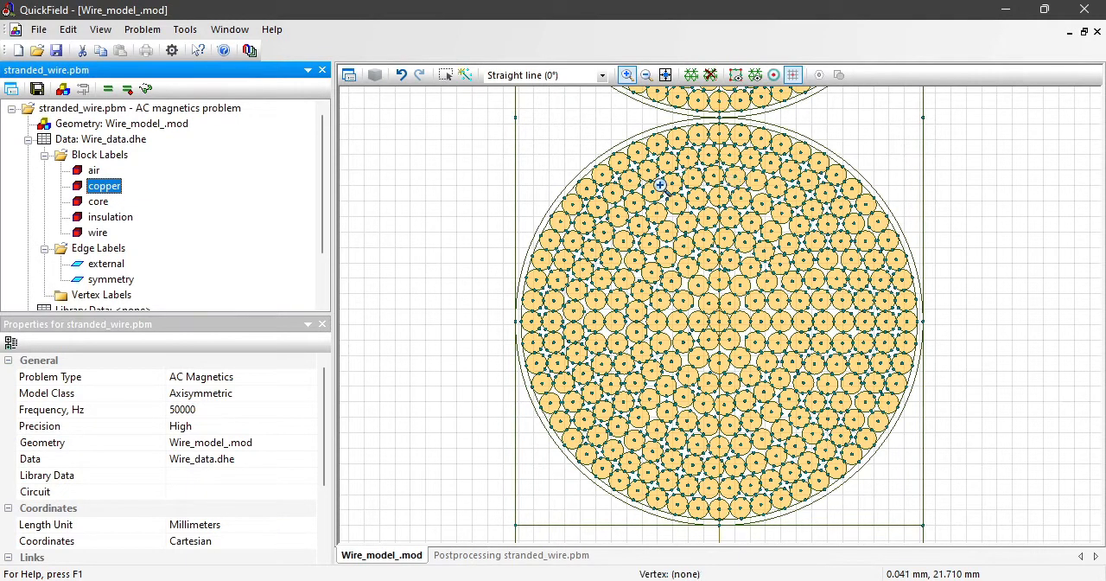
{"action": "double_click", "coordinate": [86, 189]}
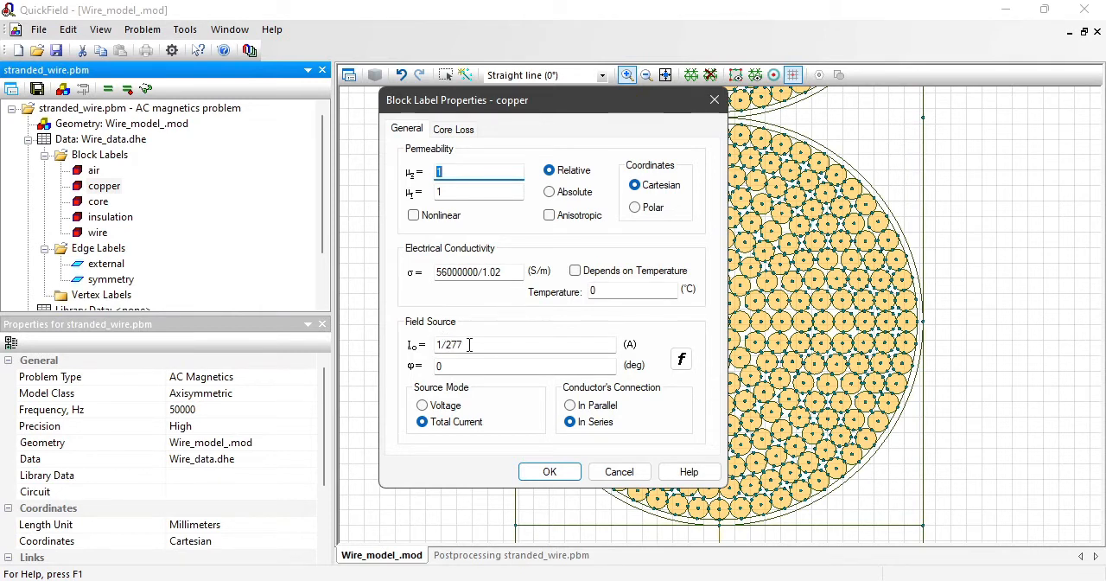
{"action": "left_click", "coordinate": [438, 344]}
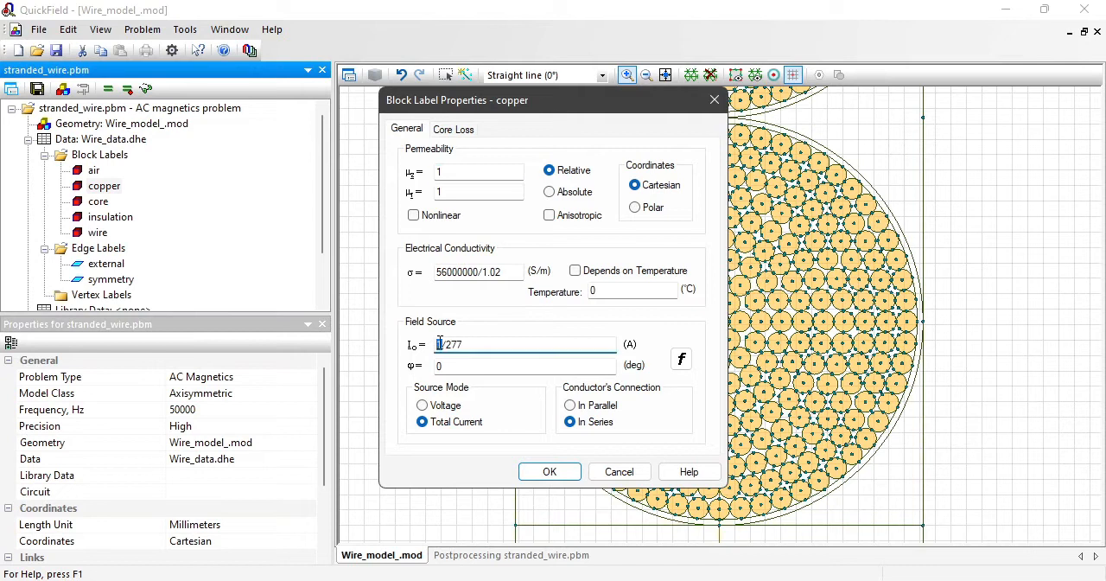
{"action": "left_click_drag", "start_coordinate": [460, 345], "coordinate": [449, 347]}
{"action": "left_click_drag", "start_coordinate": [509, 273], "coordinate": [473, 271]}
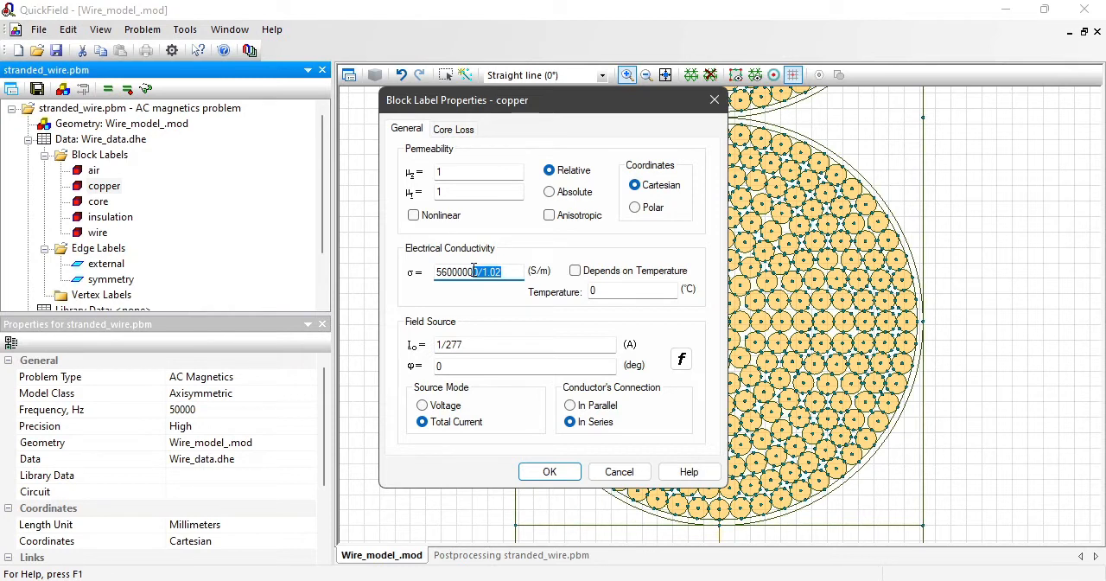
{"action": "left_click", "coordinate": [541, 471]}
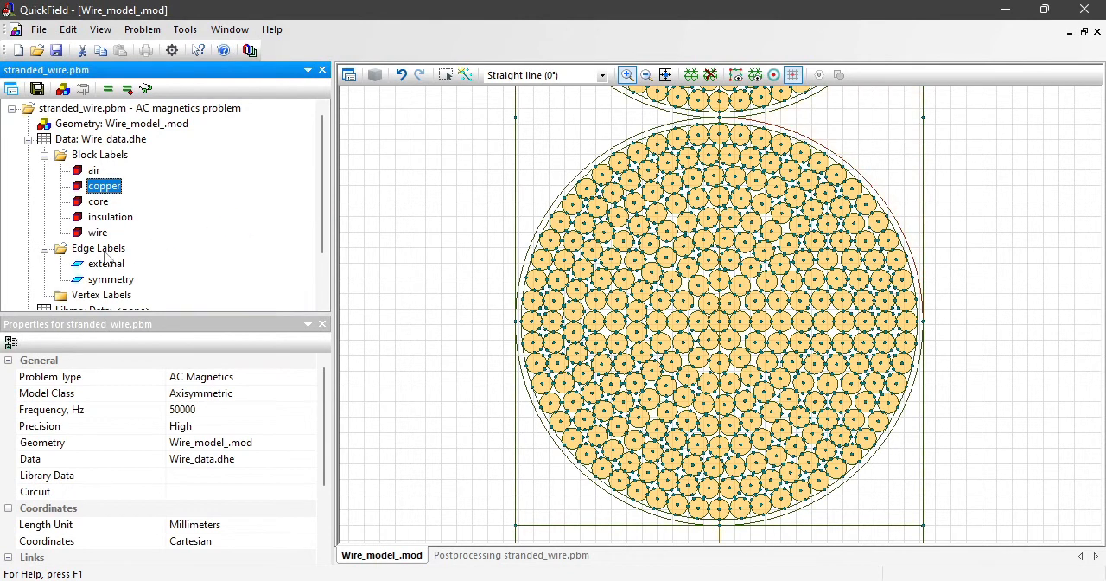
Step: Highlight the edges labelled symmetry and review that label's boundary condition
{"action": "left_click", "coordinate": [100, 281]}
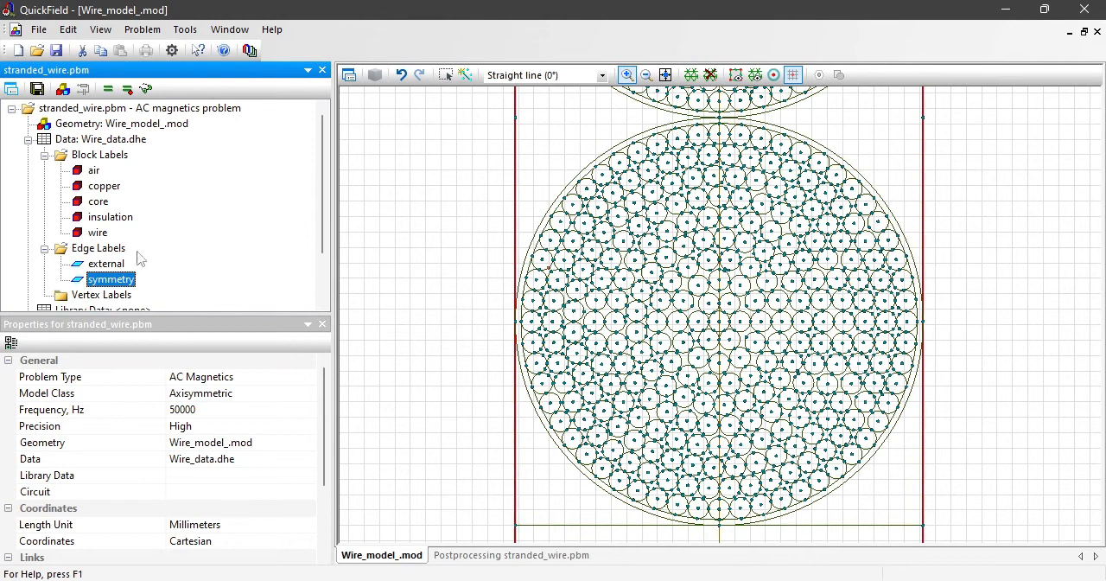
{"action": "double_click", "coordinate": [111, 279]}
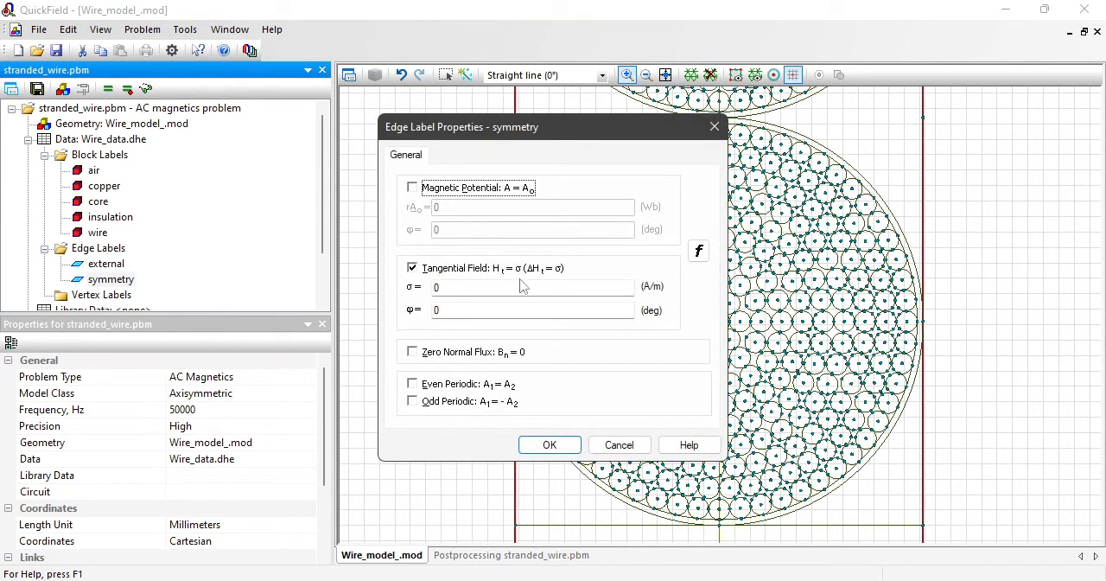
{"action": "left_click", "coordinate": [557, 447]}
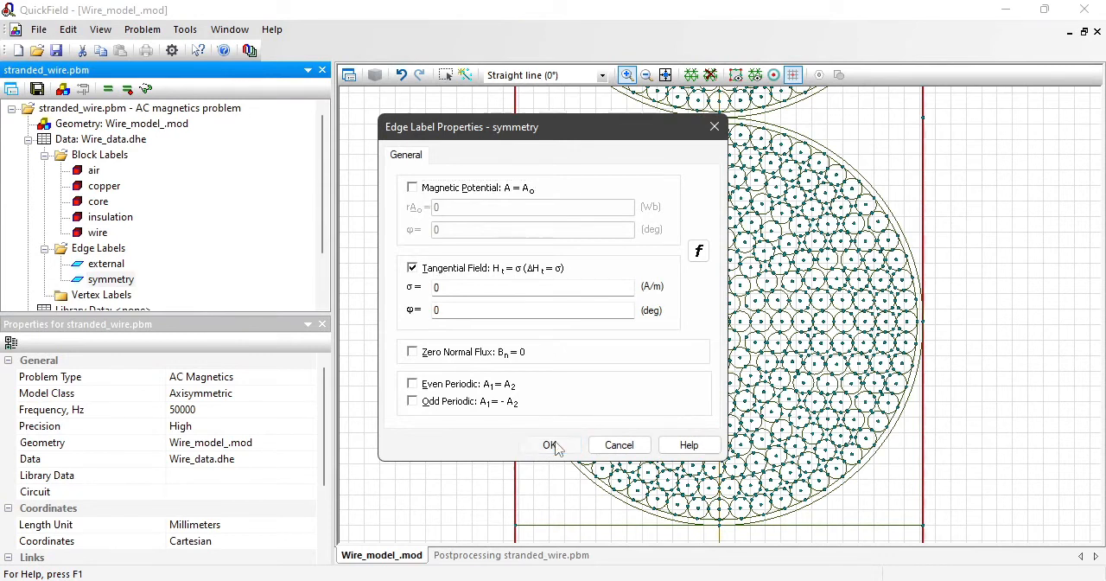
Step: Open the field picture of the stranded wire problem and show the current density in both windings close up
{"action": "left_click", "coordinate": [646, 75]}
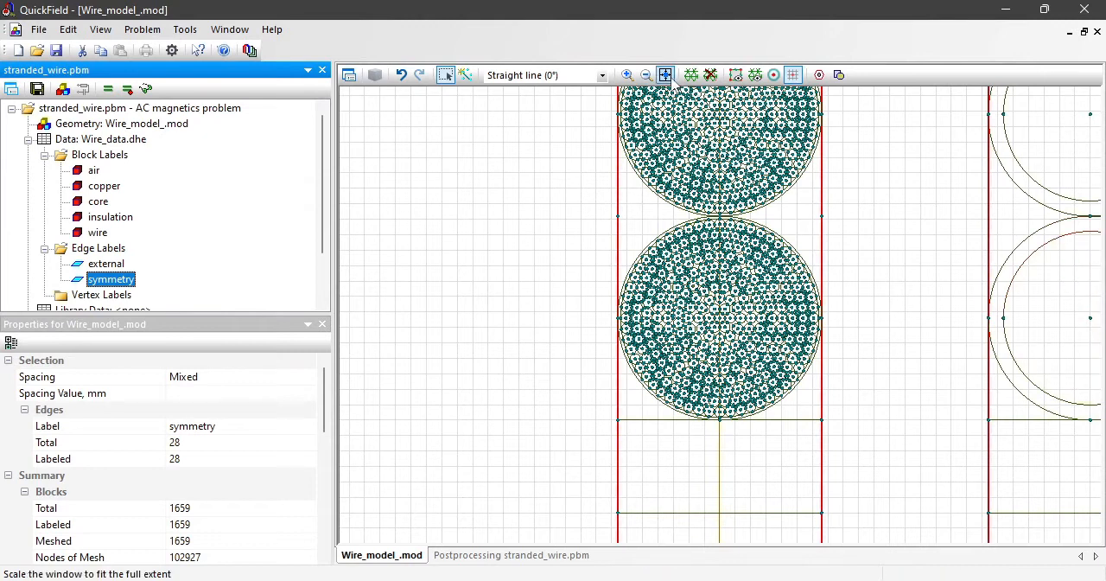
{"action": "left_click", "coordinate": [666, 75]}
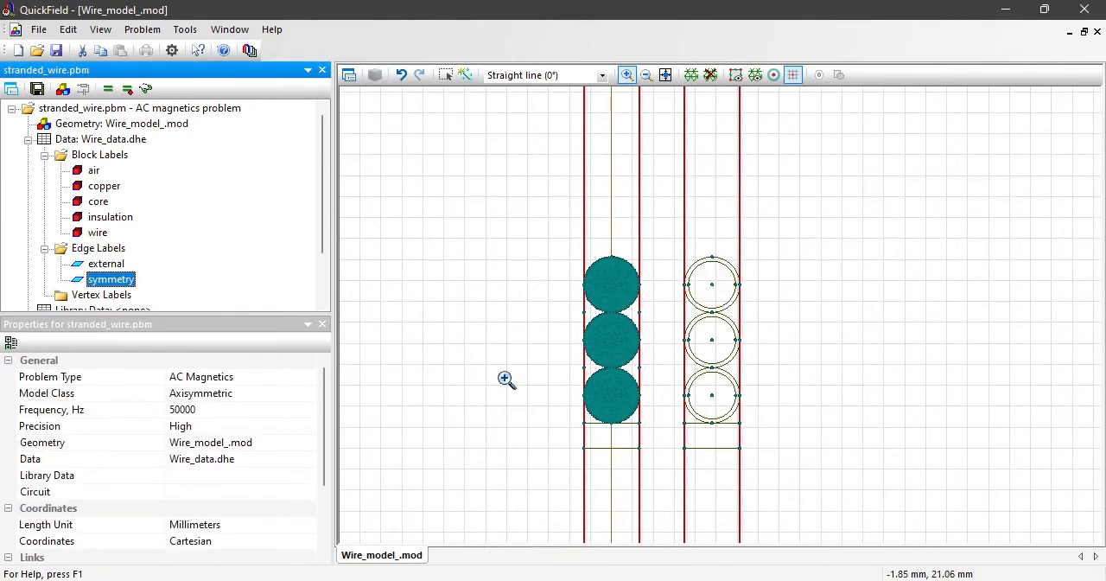
{"action": "left_click", "coordinate": [146, 89]}
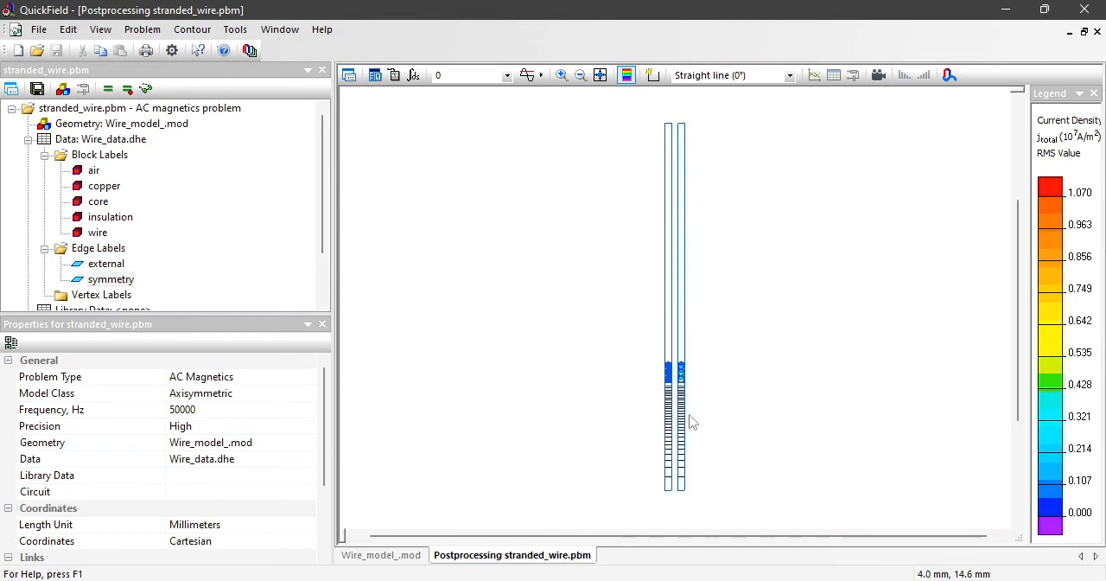
{"action": "left_click", "coordinate": [562, 75]}
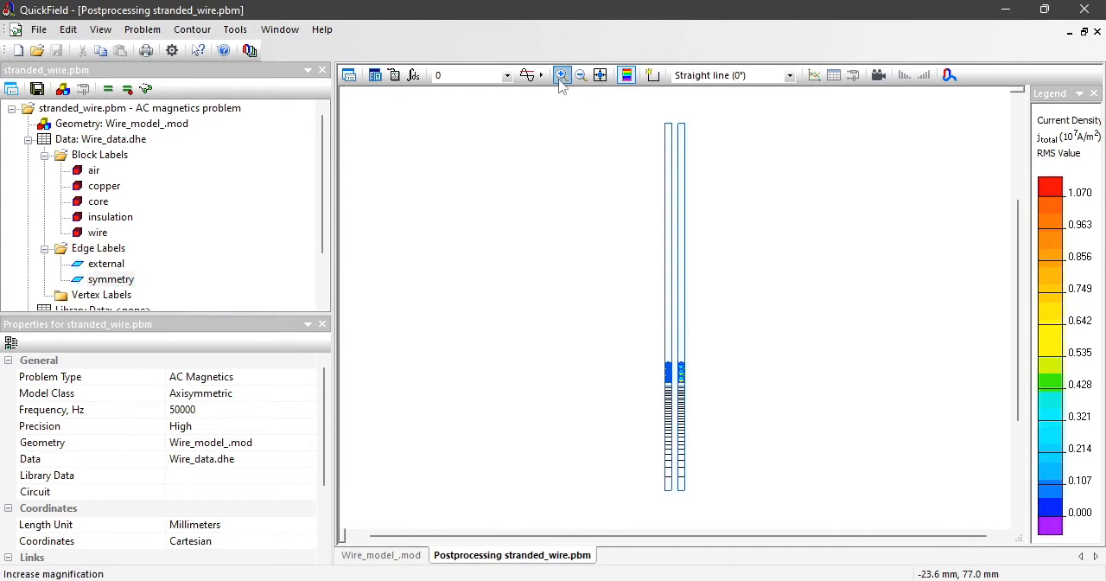
{"action": "left_click_drag", "start_coordinate": [659, 348], "coordinate": [693, 406]}
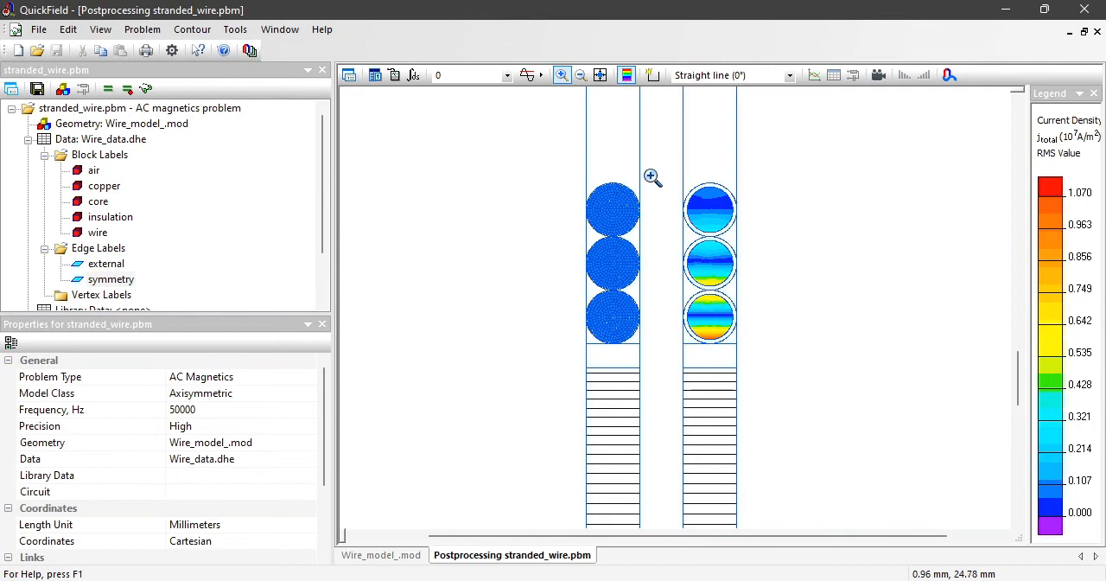
Step: Rescale the current density colour map to the range of the strands in the upper stranded turn
{"action": "left_click_drag", "start_coordinate": [642, 185], "coordinate": [618, 217]}
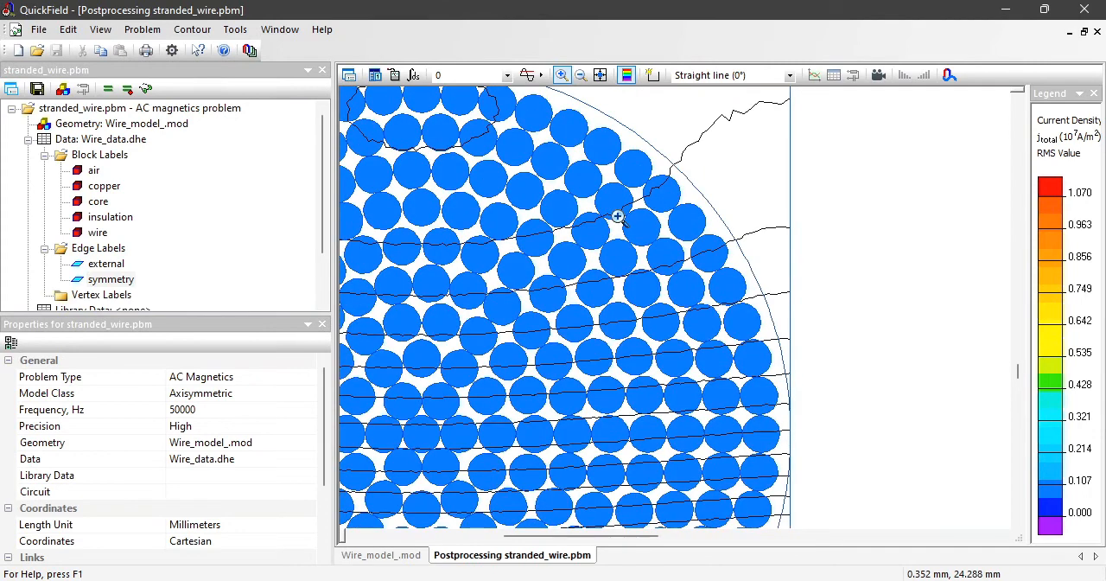
{"action": "left_click", "coordinate": [1093, 342]}
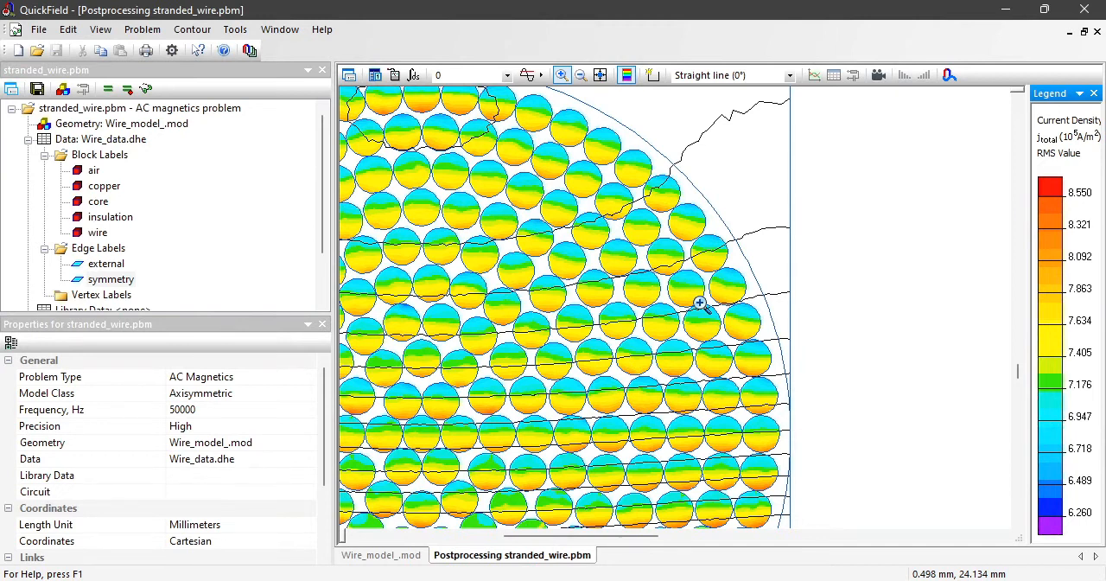
{"action": "left_click", "coordinate": [589, 78]}
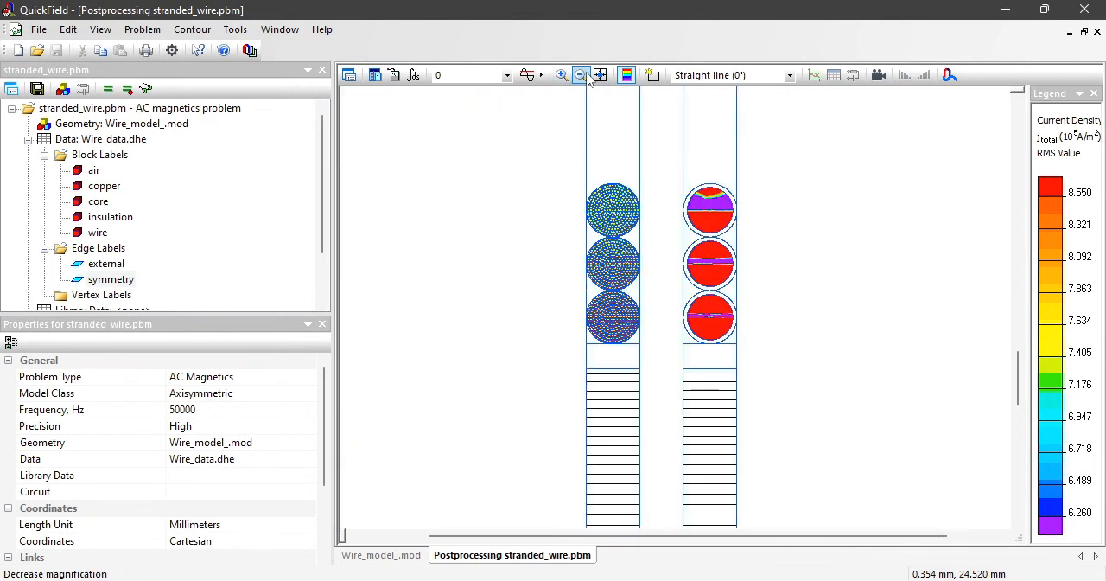
Step: Start a contour from the left edge of the core in the solid-wire model
{"action": "left_click", "coordinate": [652, 77]}
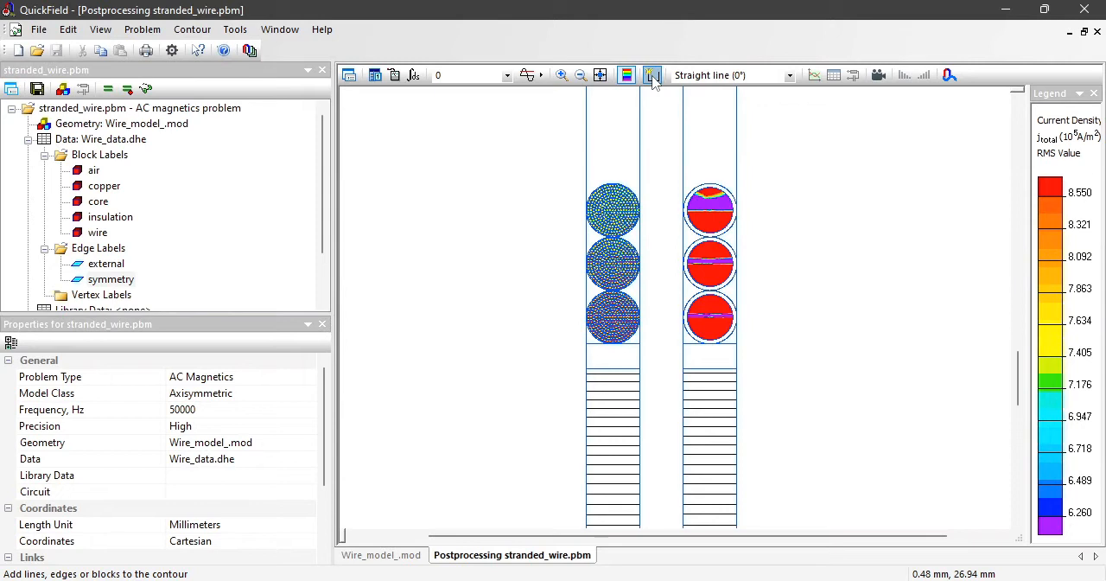
{"action": "left_click", "coordinate": [683, 389]}
{"action": "left_click", "coordinate": [599, 75]}
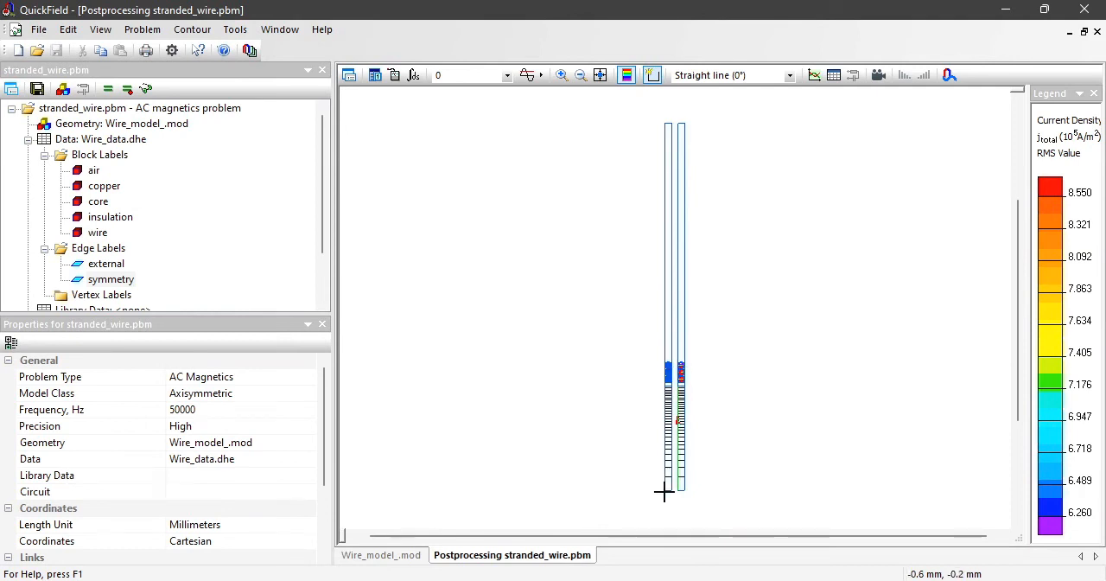
Step: Calculate the magnetic flux for the solid-wire core contour and copy its magnitude
{"action": "left_click", "coordinate": [414, 76]}
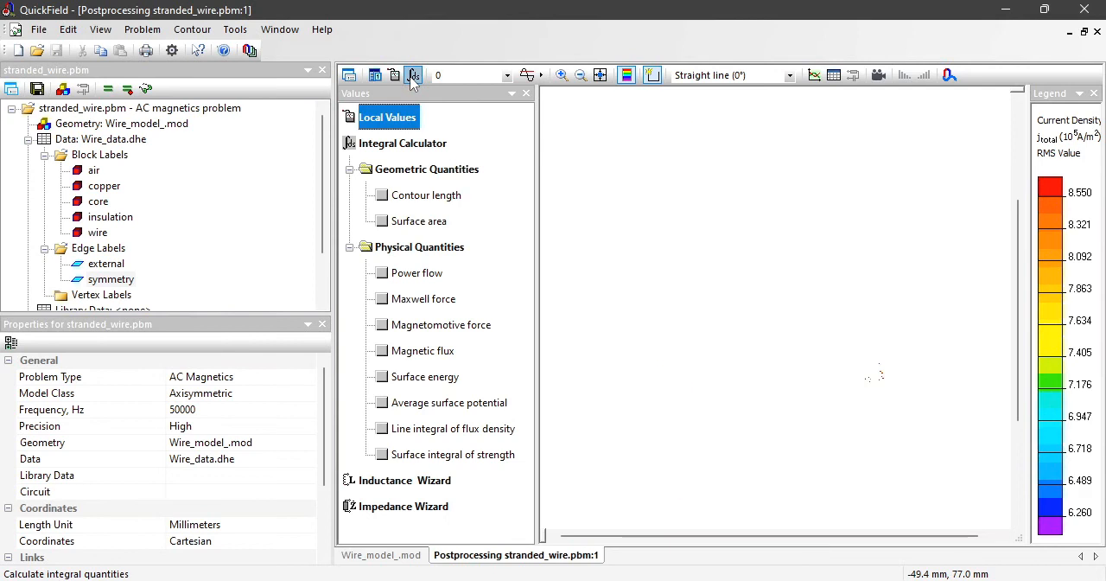
{"action": "left_click", "coordinate": [382, 351]}
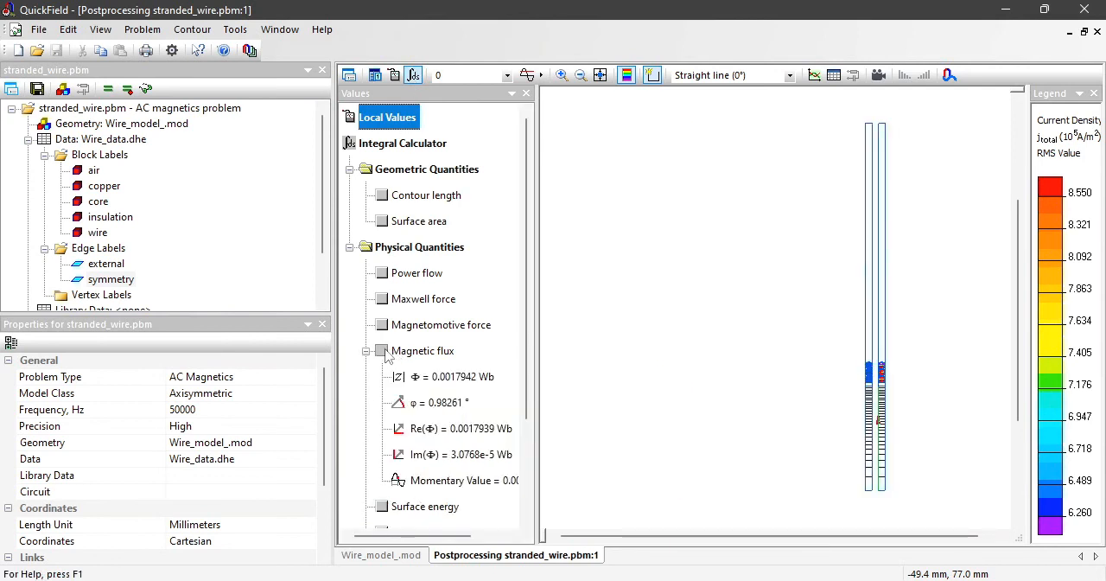
{"action": "left_click", "coordinate": [451, 378]}
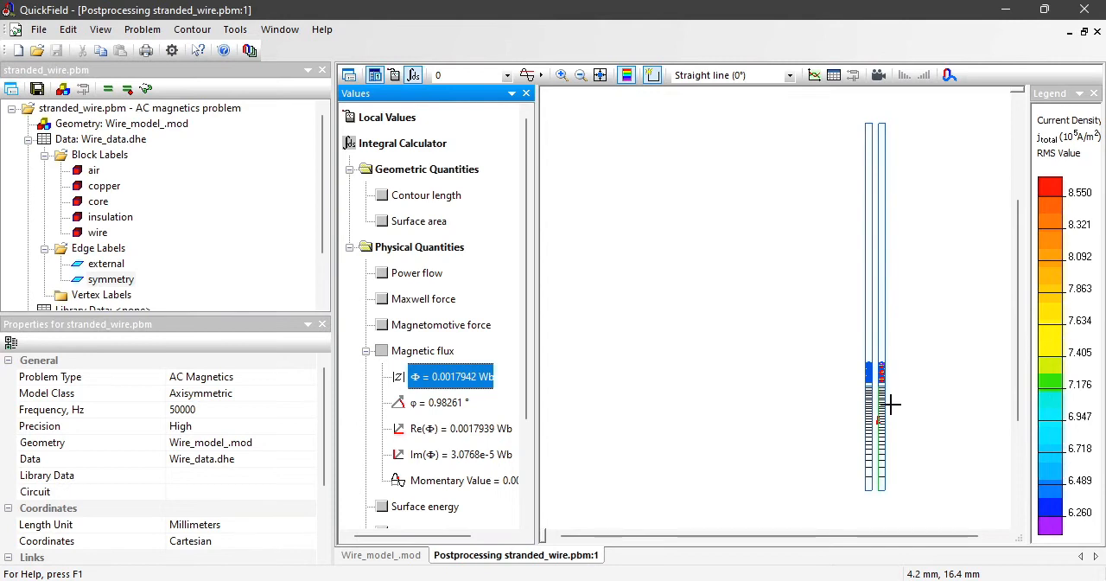
Step: Switch to Notepad, paste the copied flux magnitude and append the label "- solid wire"
{"action": "key", "text": "alt+Tab"}
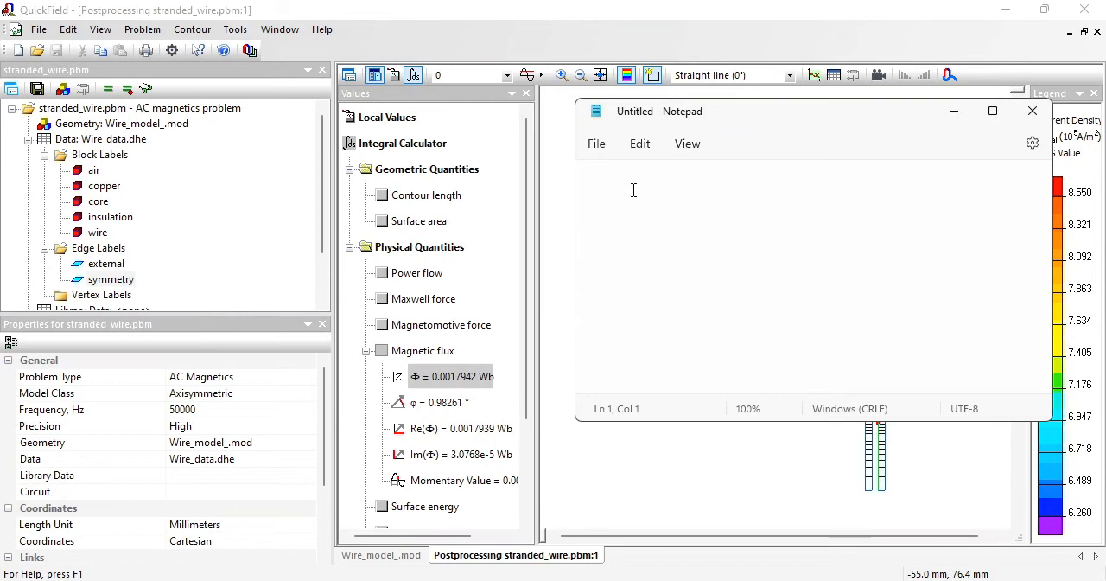
{"action": "type", "text": "F\t0.0017942\tWb"}
{"action": "type", "text": "- solid wire"}
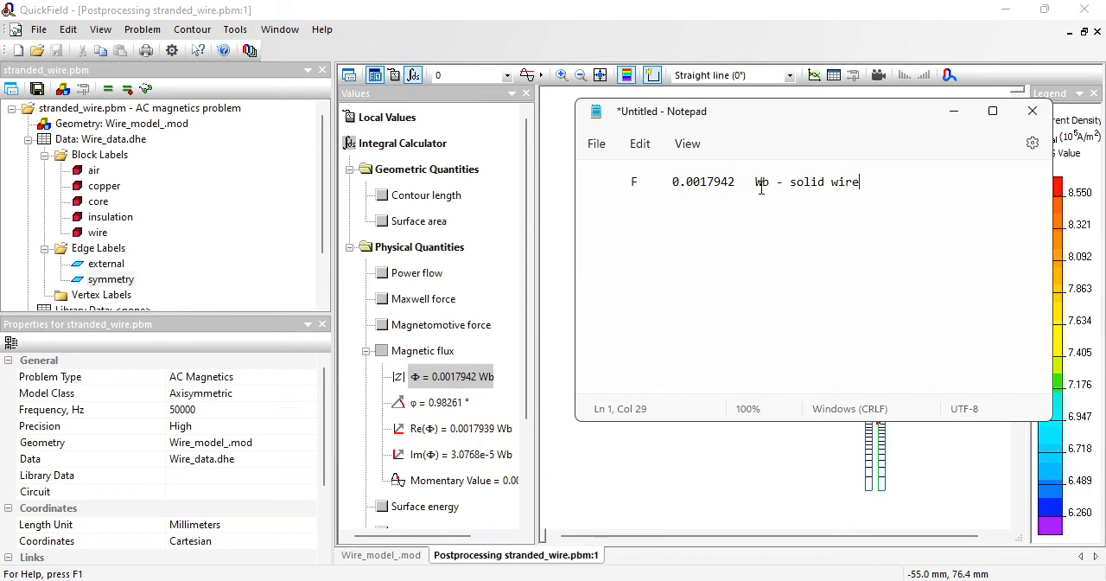
Step: Return to QuickField, clear the contour and add the left core edge of the stranded-wire model to it
{"action": "left_click", "coordinate": [739, 33]}
{"action": "left_click", "coordinate": [192, 29]}
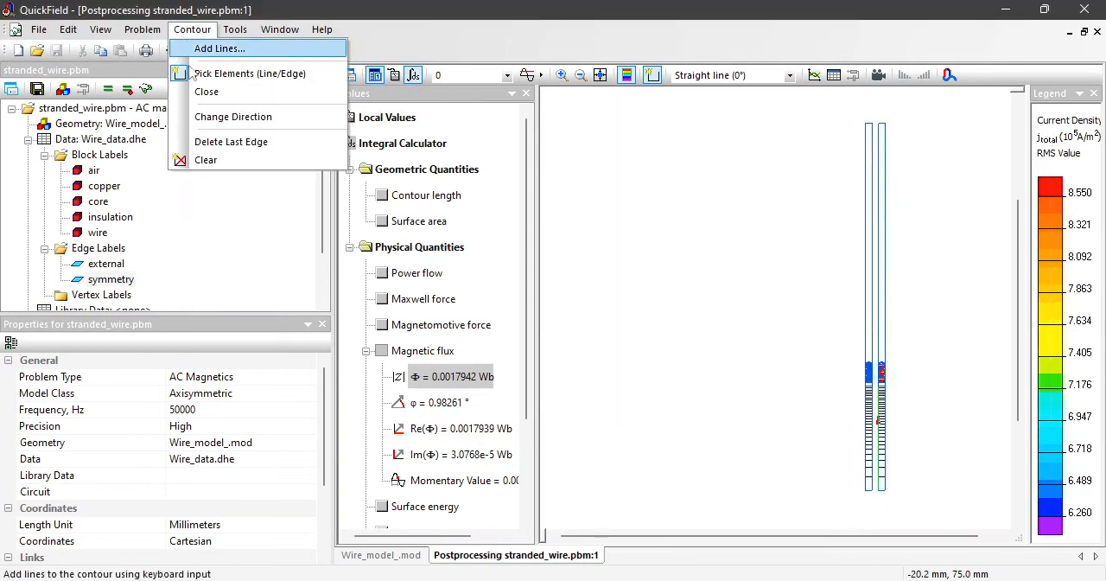
{"action": "left_click", "coordinate": [207, 160]}
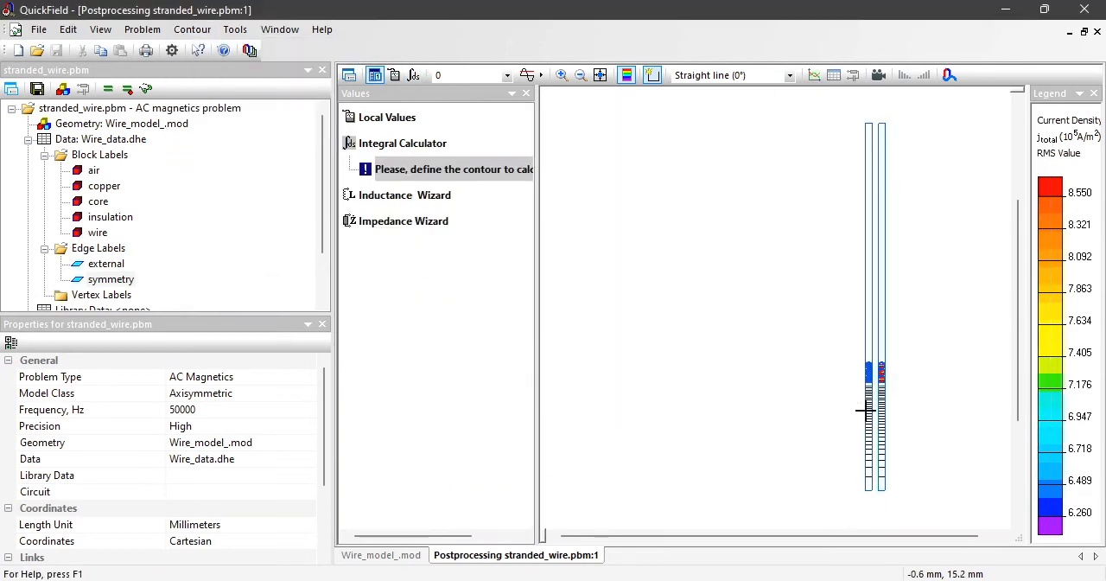
{"action": "left_click", "coordinate": [865, 411]}
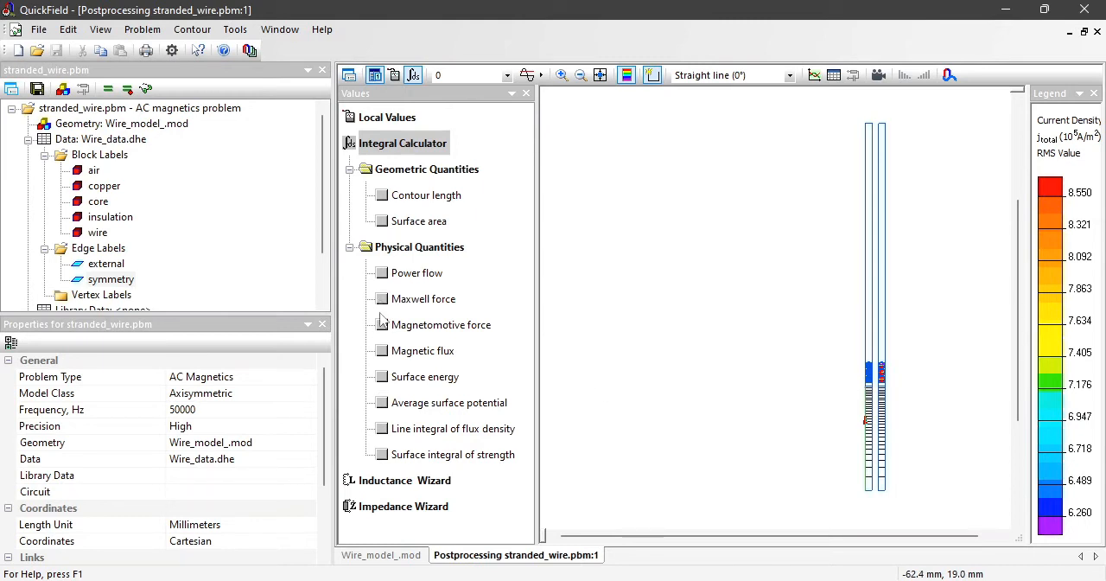
Step: Calculate the stranded-wire core contour's magnetic flux and paste its magnitude on a new Notepad line labelled "- stranded wire"
{"action": "left_click", "coordinate": [382, 351]}
{"action": "left_click", "coordinate": [451, 379]}
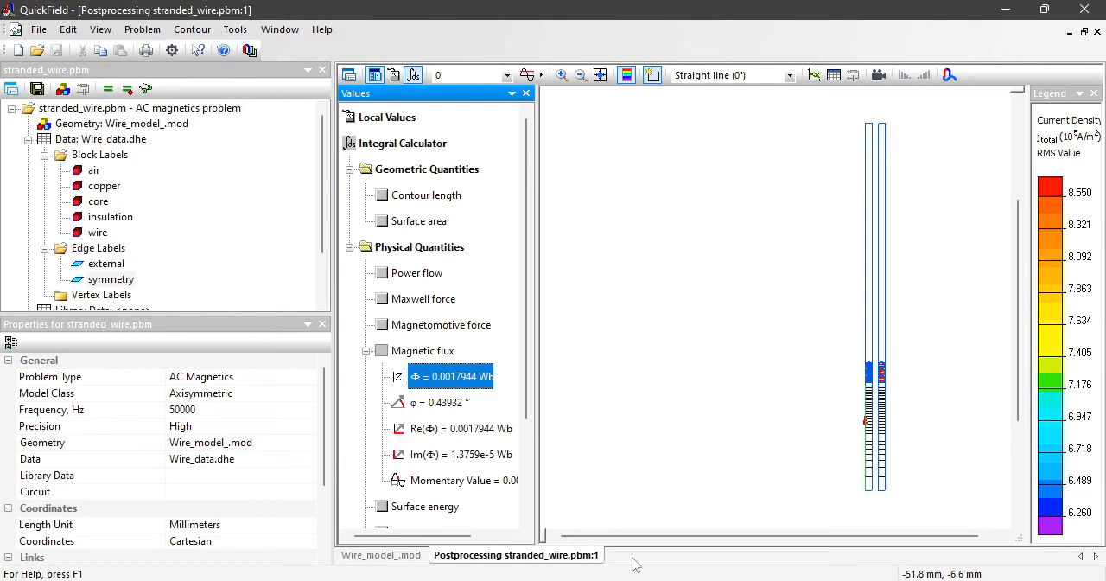
{"action": "key", "text": "alt+Tab"}
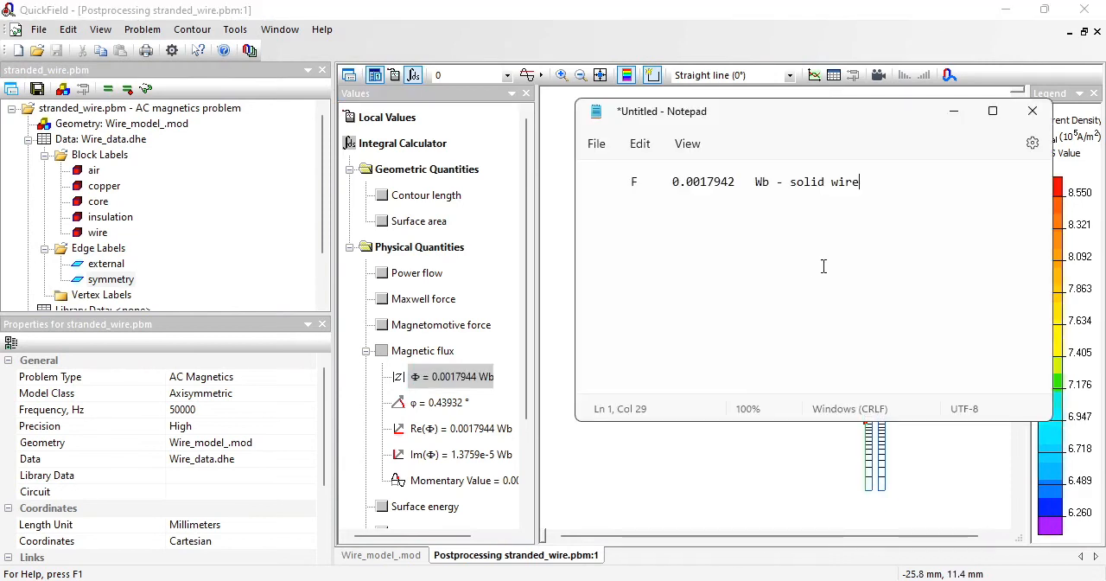
{"action": "key", "text": "Return"}
{"action": "type", "text": "F\t0.0017944\tWb"}
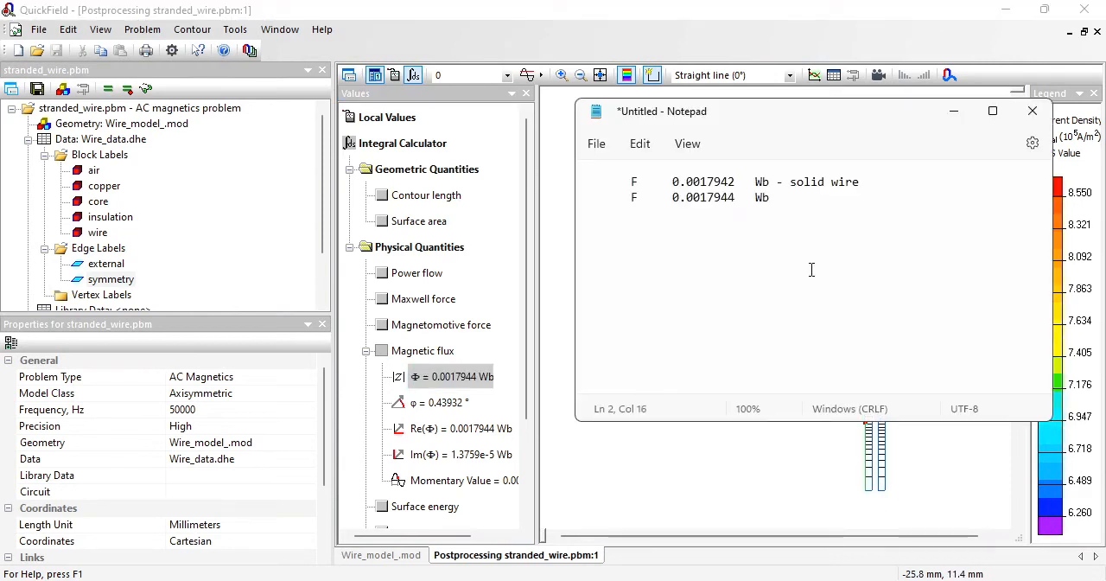
{"action": "type", "text": "- s"}
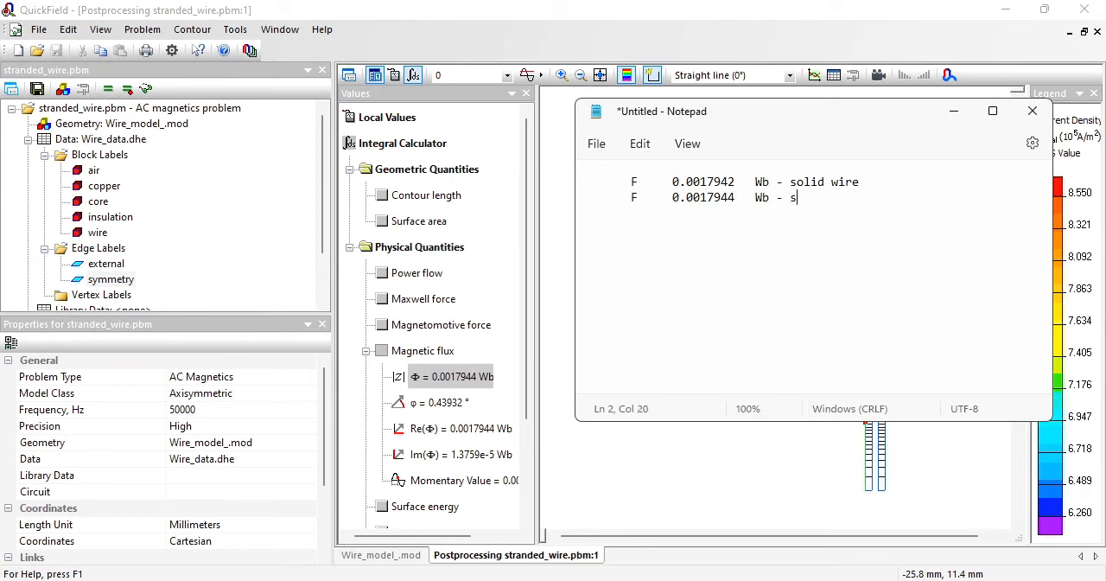
{"action": "type", "text": "tranded wire"}
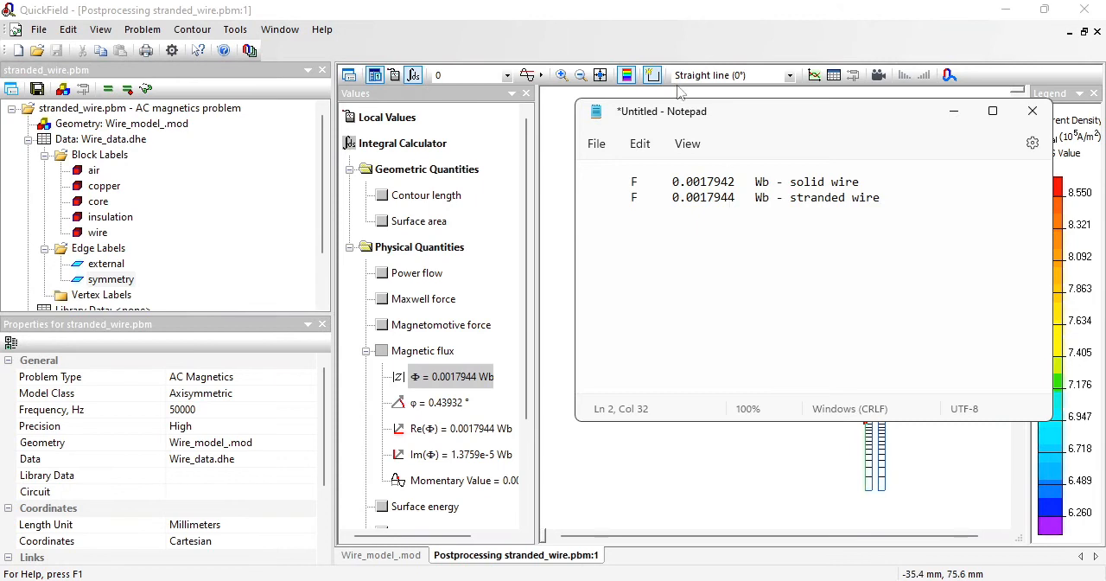
Step: Return to QuickField, clear the contour and select the lowest solid conductor's block as the new integration contour
{"action": "left_click", "coordinate": [669, 43]}
{"action": "left_click", "coordinate": [208, 41]}
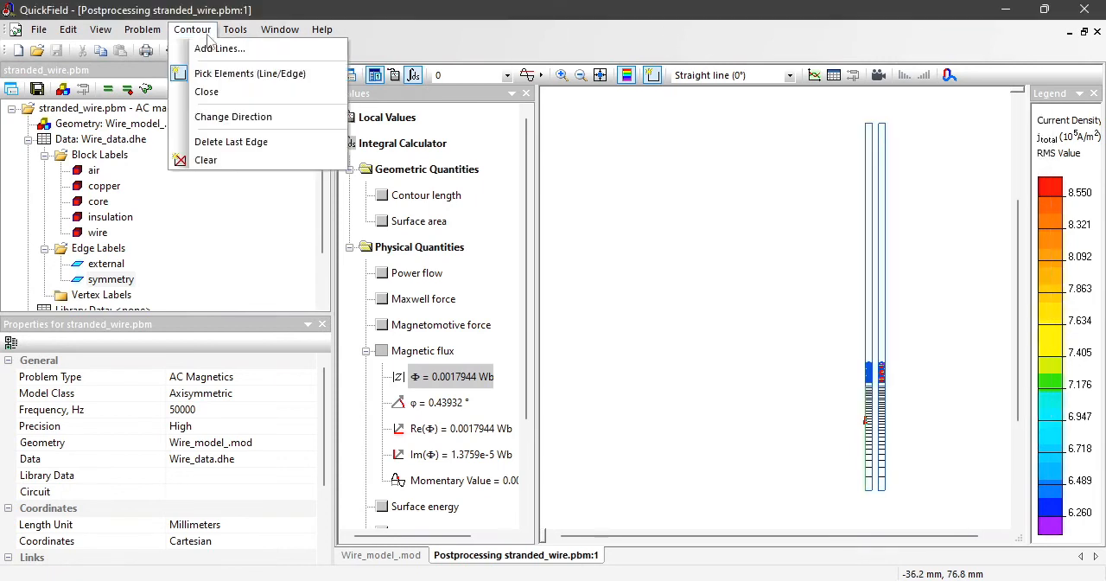
{"action": "left_click", "coordinate": [232, 169]}
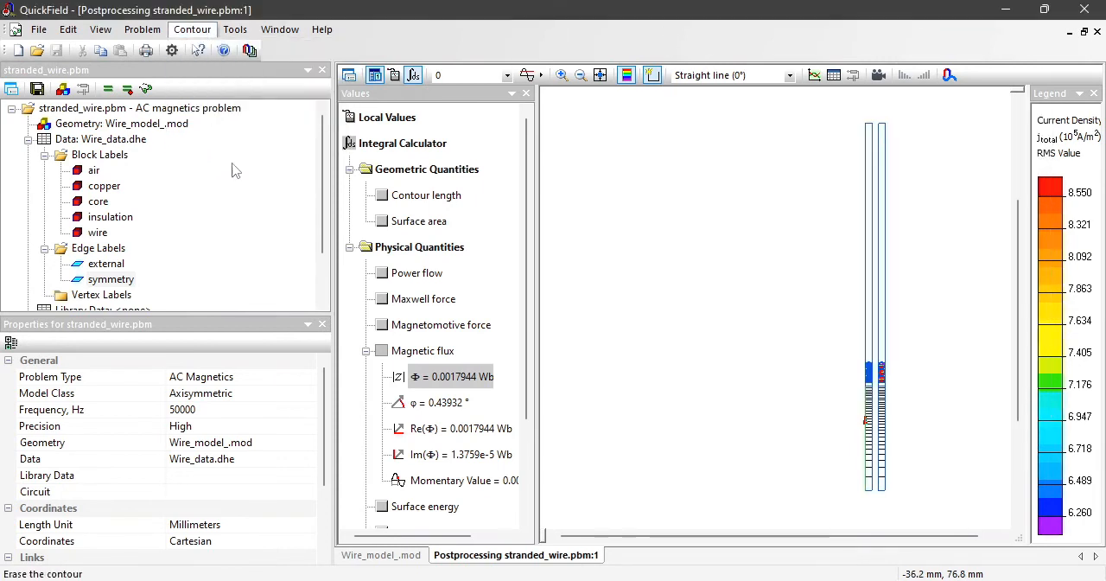
{"action": "left_click", "coordinate": [562, 76]}
{"action": "left_click_drag", "start_coordinate": [866, 353], "coordinate": [893, 388]}
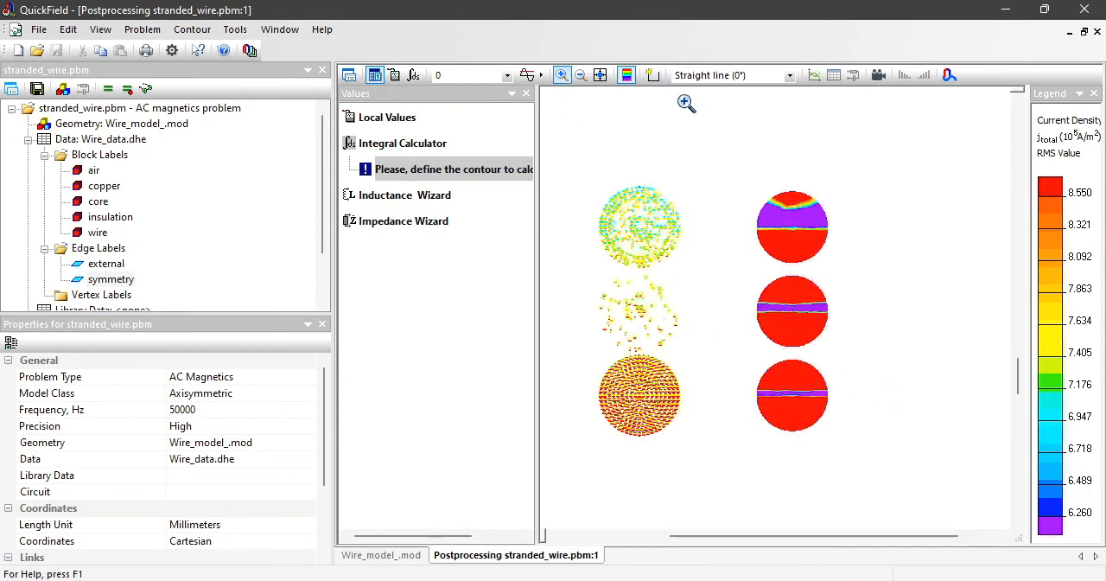
{"action": "left_click", "coordinate": [653, 76]}
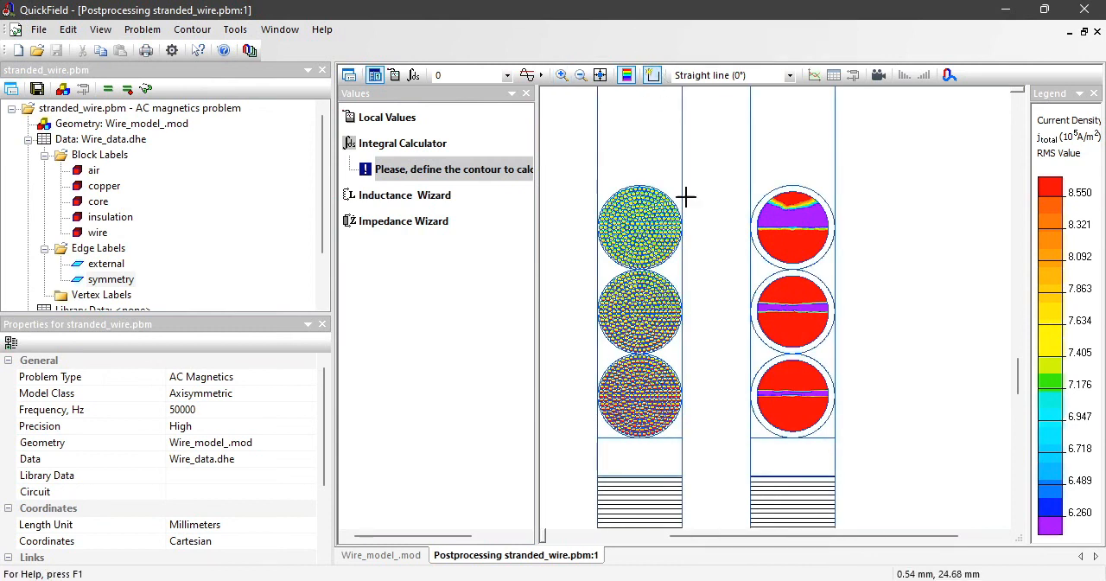
{"action": "left_click", "coordinate": [794, 373]}
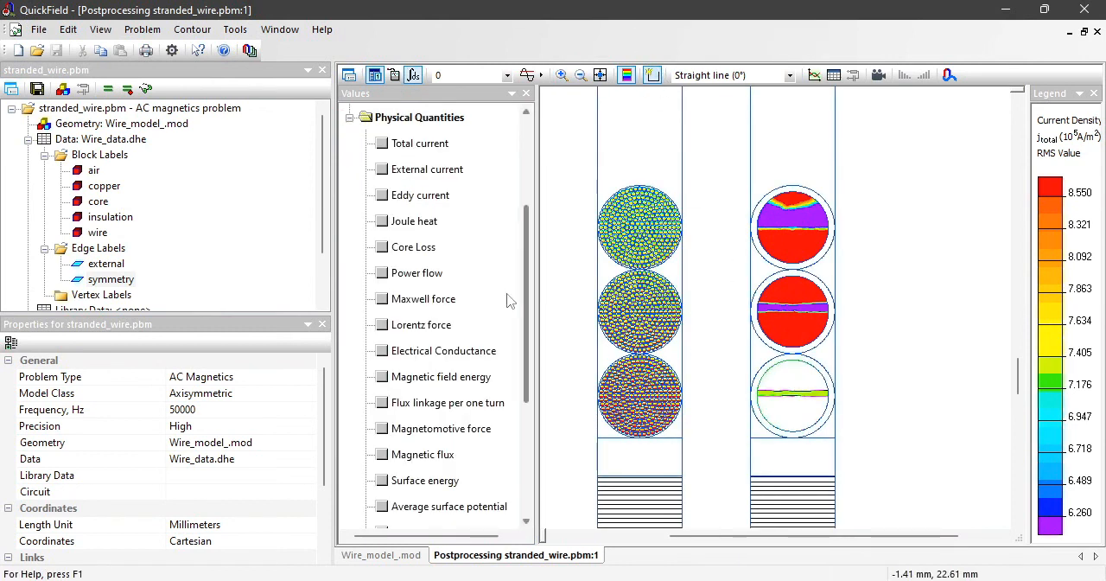
Step: Calculate the total current and Joule heat of the selected solid conductor and copy the average Joule heat value
{"action": "left_click", "coordinate": [385, 147]}
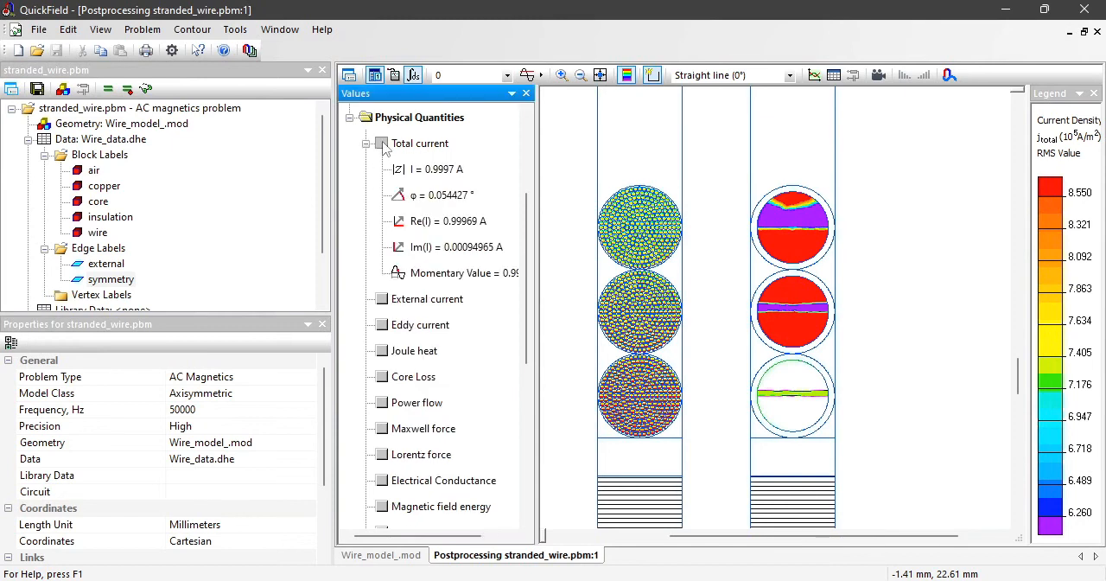
{"action": "left_click", "coordinate": [455, 173]}
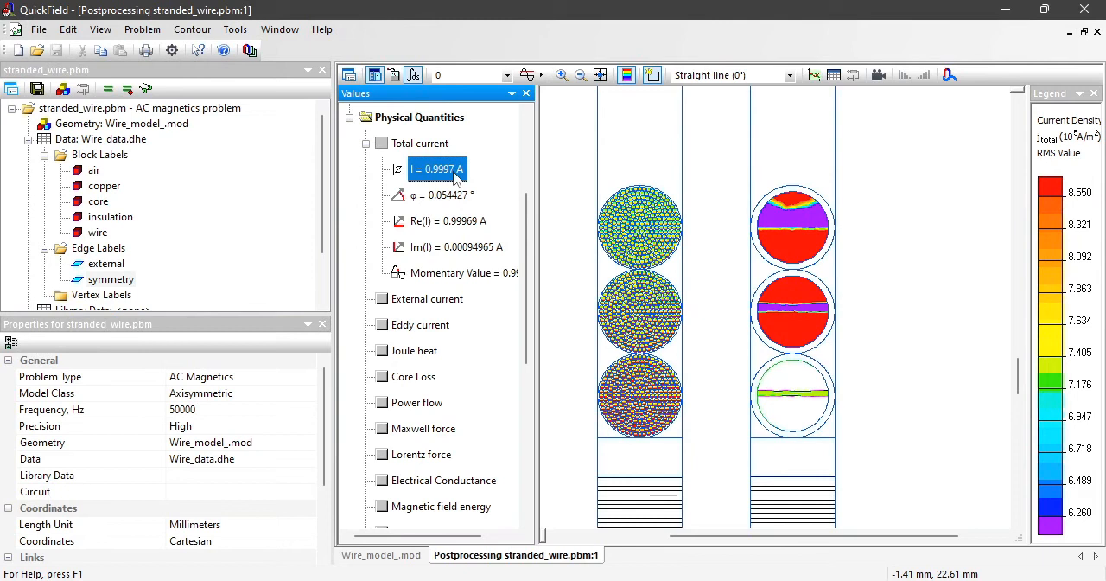
{"action": "left_click", "coordinate": [383, 350]}
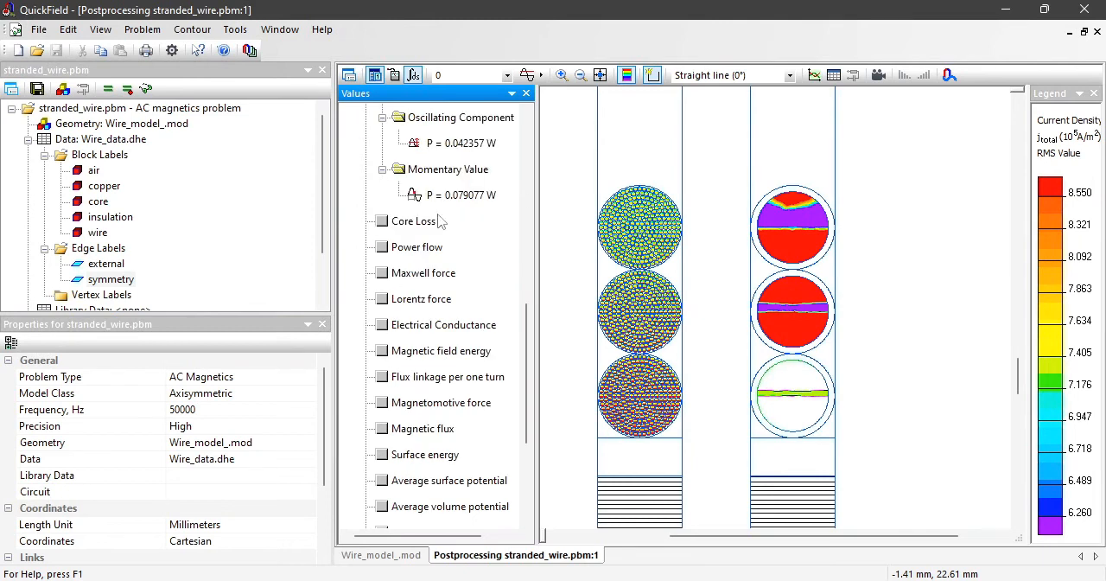
{"action": "scroll", "coordinate": [523, 324], "scroll_direction": "up", "scroll_amount": 2}
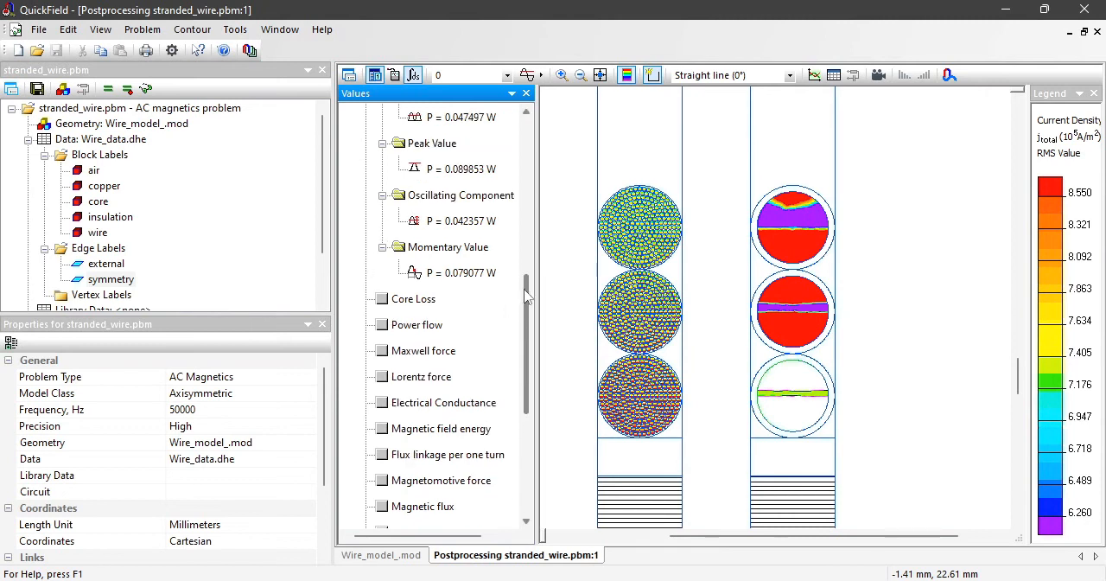
{"action": "left_click", "coordinate": [456, 196]}
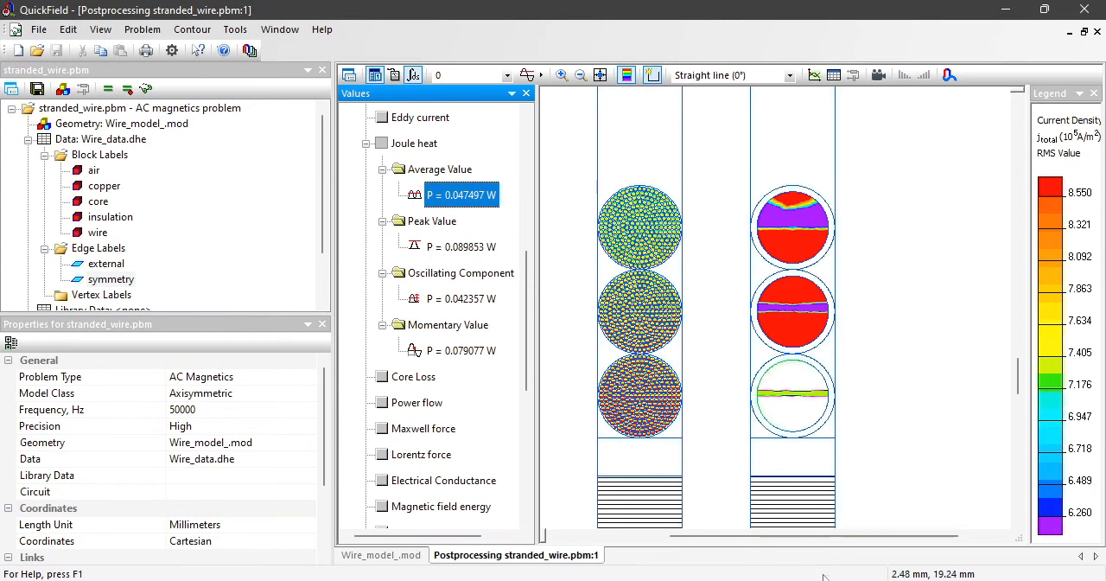
Step: Switch to Notepad, add blank lines below the solid wire flux entry and paste the copied Joule heat directly beneath it
{"action": "key", "text": "alt+Tab"}
{"action": "left_click", "coordinate": [873, 182]}
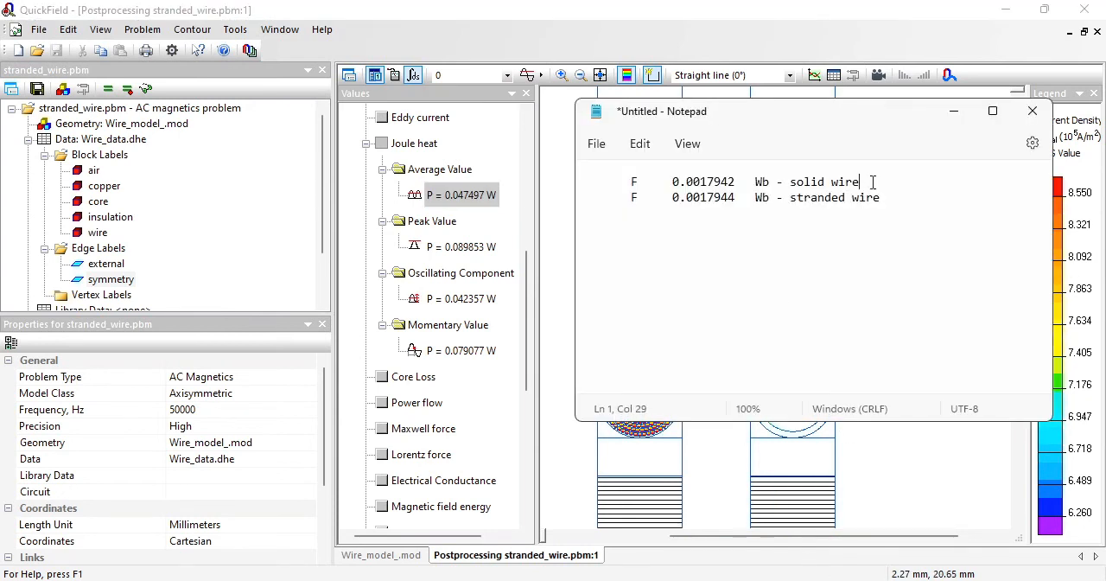
{"action": "key", "text": "Return"}
{"action": "key", "text": "Return"}
{"action": "left_click", "coordinate": [868, 187]}
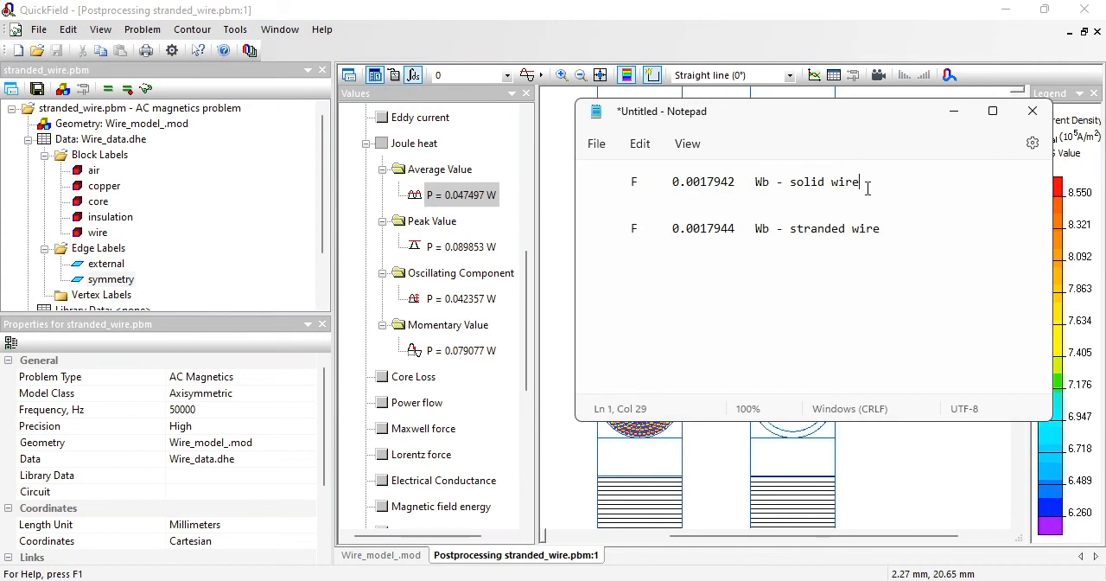
{"action": "key", "text": "Return"}
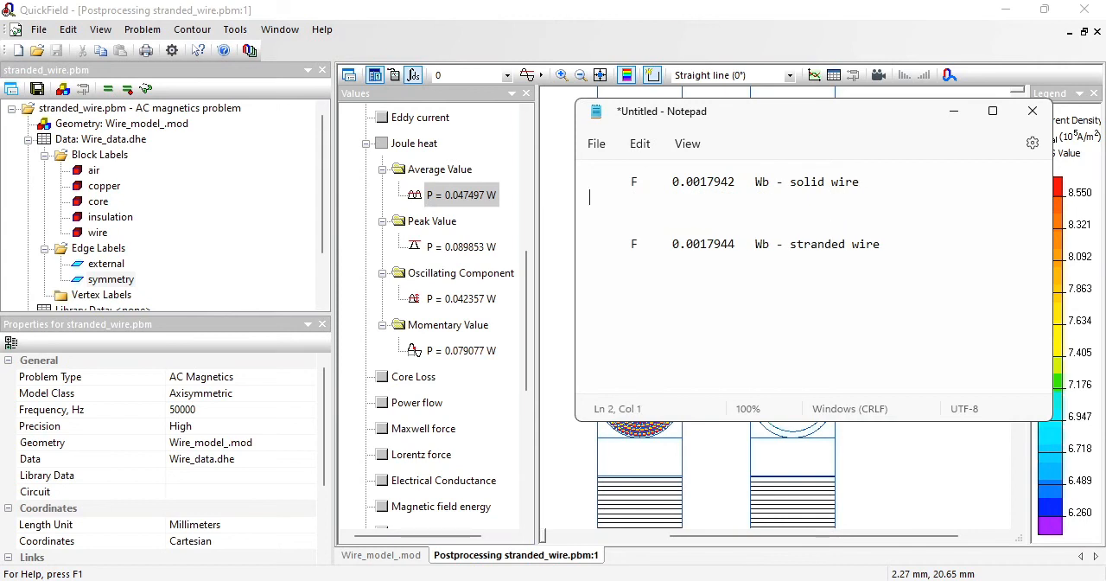
{"action": "type", "text": "P\t0.047497\tW"}
Step: Return to QuickField, zoom in on the lowest stranded wire and clear the existing contour
{"action": "left_click", "coordinate": [564, 27]}
{"action": "left_click", "coordinate": [562, 75]}
{"action": "left_click_drag", "start_coordinate": [590, 341], "coordinate": [696, 446]}
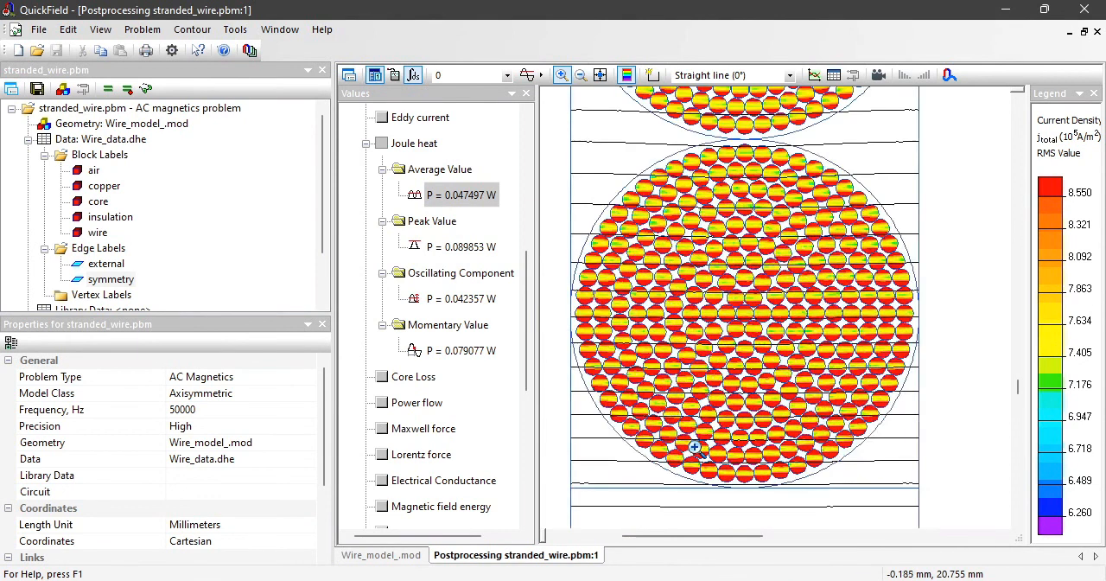
{"action": "left_click", "coordinate": [192, 30]}
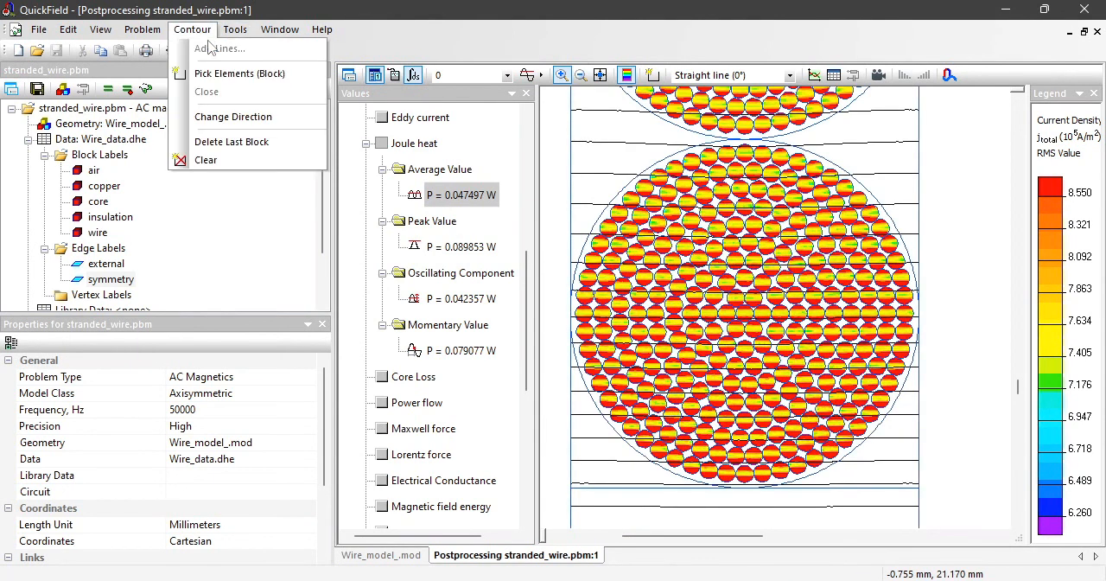
{"action": "left_click", "coordinate": [226, 167]}
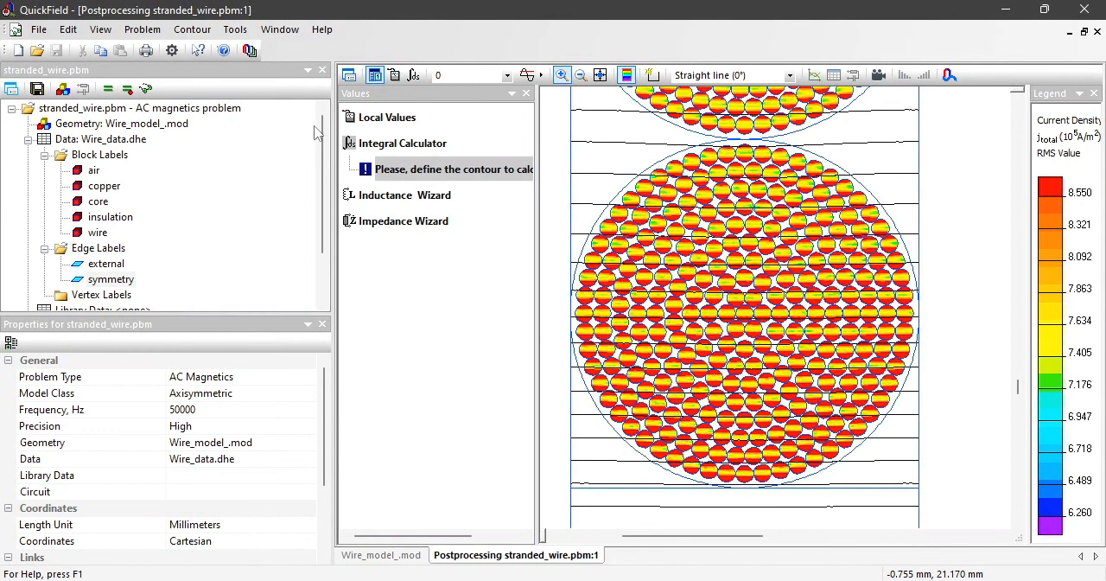
Step: Draw a straight-line polygonal contour around all strands of the lowest stranded wire and close it
{"action": "left_click", "coordinate": [652, 75]}
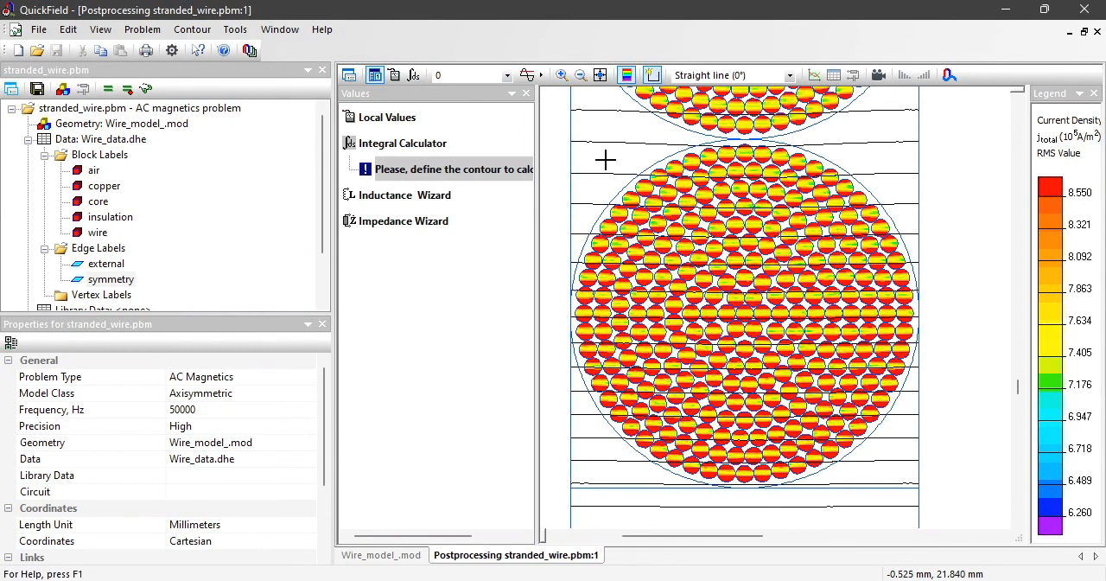
{"action": "left_click_drag", "start_coordinate": [569, 244], "coordinate": [562, 259]}
{"action": "mouse_move", "coordinate": [562, 258]}
{"action": "left_mouse_down"}
{"action": "mouse_move", "coordinate": [579, 365]}
{"action": "mouse_move", "coordinate": [724, 489]}
{"action": "mouse_move", "coordinate": [698, 510]}
{"action": "mouse_move", "coordinate": [772, 511]}
{"action": "mouse_move", "coordinate": [942, 400]}
{"action": "left_mouse_up"}
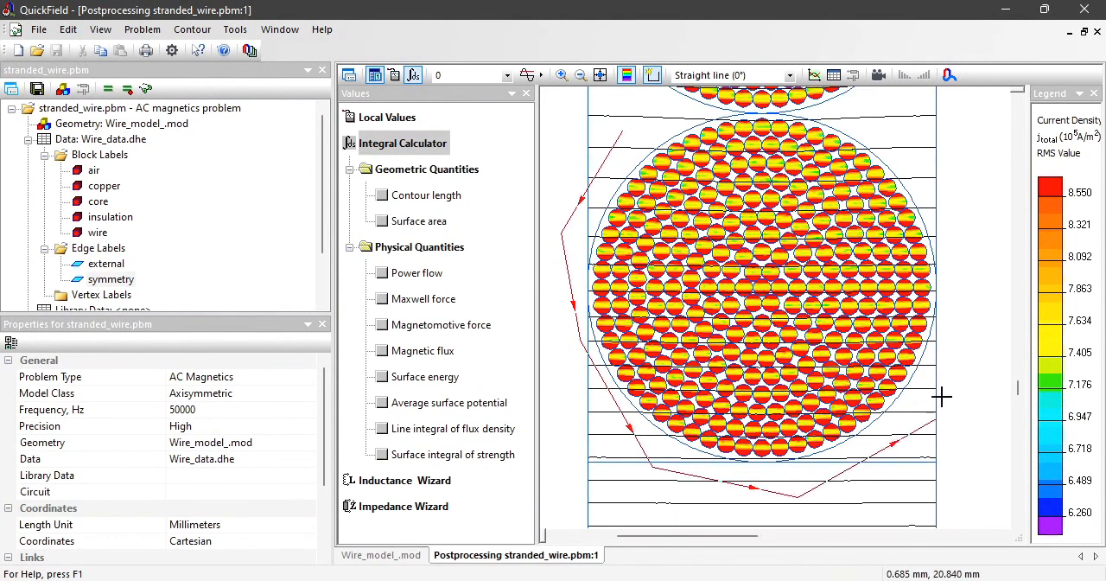
{"action": "mouse_move", "coordinate": [958, 232]}
{"action": "left_mouse_down"}
{"action": "mouse_move", "coordinate": [876, 116]}
{"action": "mouse_move", "coordinate": [705, 128]}
{"action": "left_mouse_up"}
{"action": "left_click", "coordinate": [192, 30]}
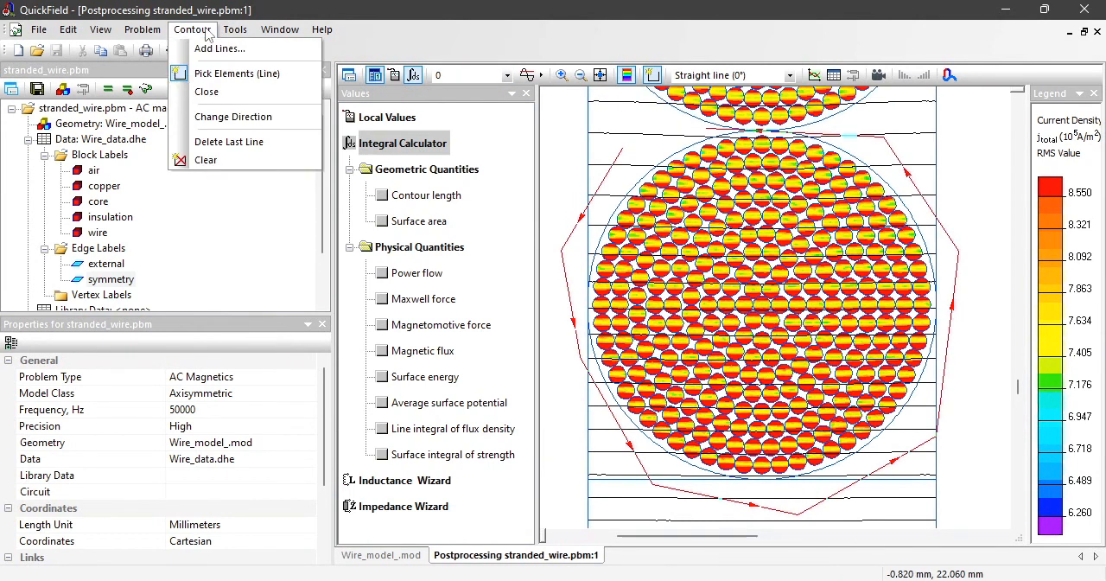
{"action": "left_click", "coordinate": [218, 91]}
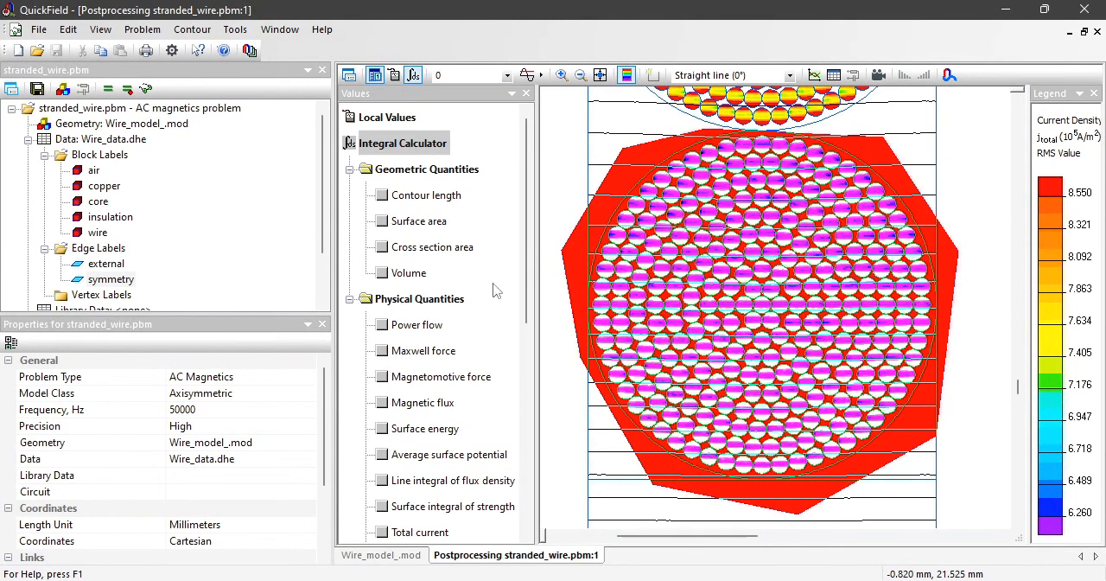
Step: Calculate the total current and Joule heat inside the stranded-wire contour and copy the average Joule heat value
{"action": "scroll", "coordinate": [471, 311], "scroll_direction": "down", "scroll_amount": 1}
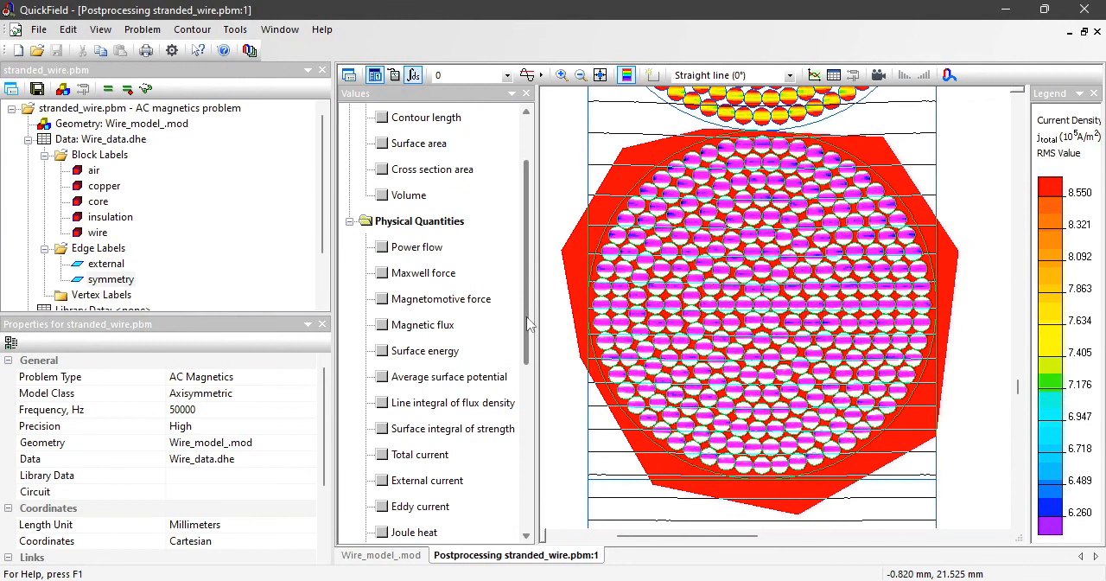
{"action": "left_click", "coordinate": [393, 458]}
{"action": "left_click", "coordinate": [439, 407]}
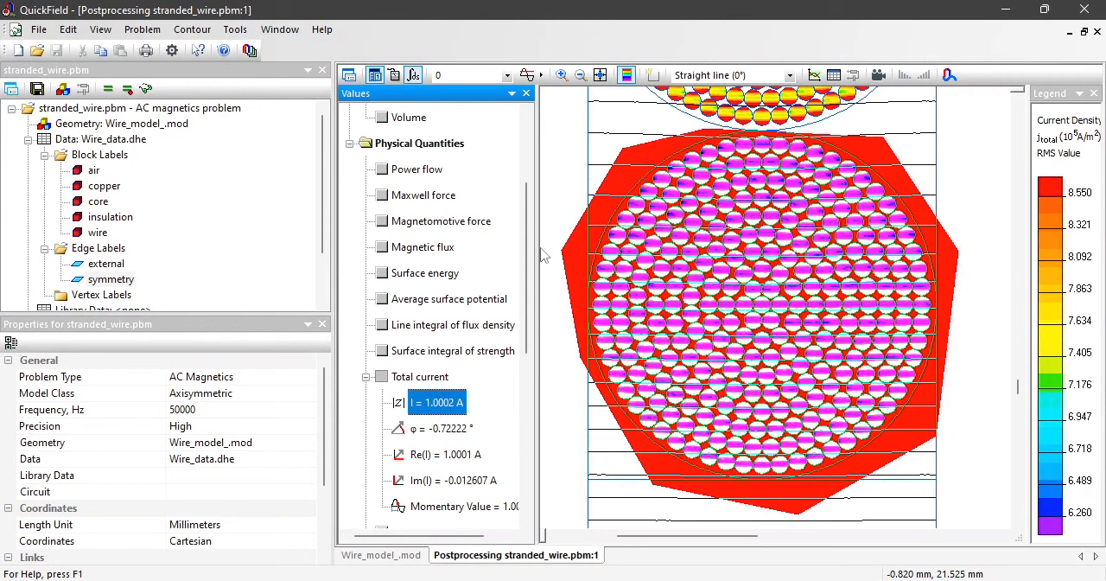
{"action": "scroll", "coordinate": [531, 310], "scroll_direction": "down", "scroll_amount": 1}
{"action": "scroll", "coordinate": [532, 310], "scroll_direction": "down", "scroll_amount": 3}
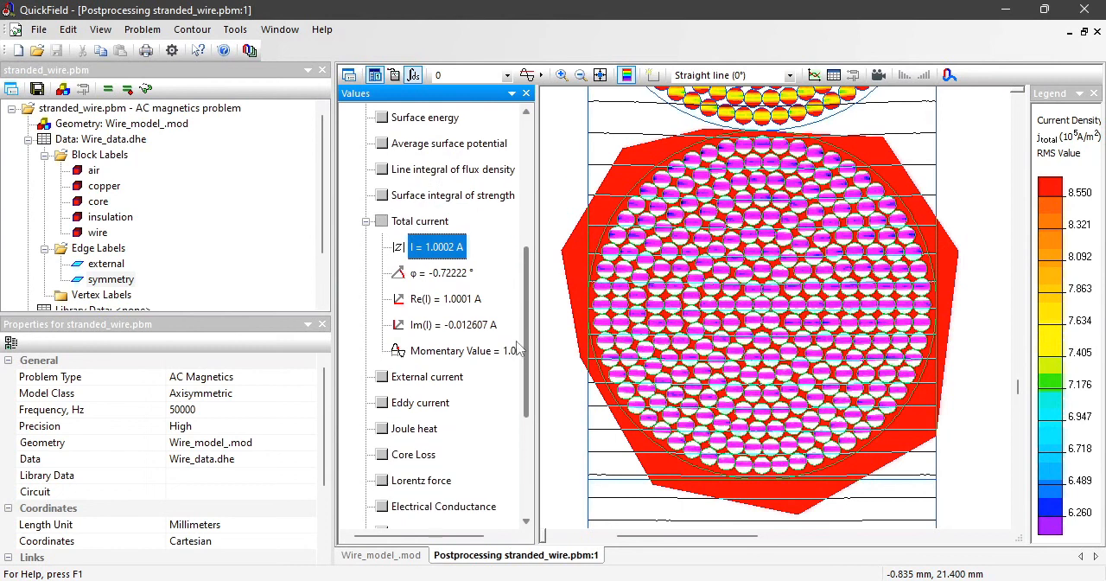
{"action": "left_click", "coordinate": [379, 402]}
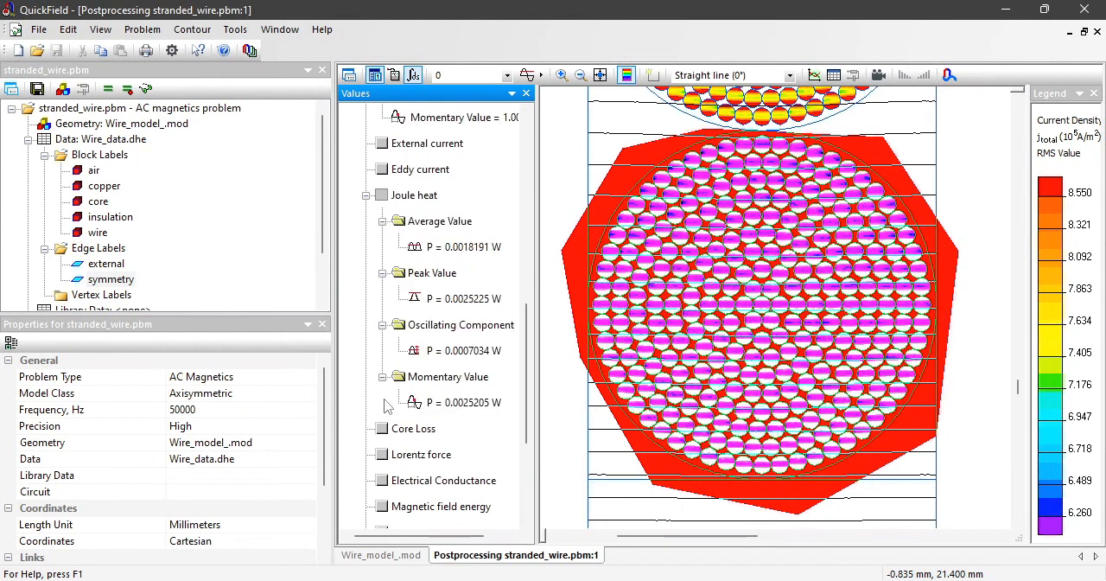
{"action": "left_click", "coordinate": [448, 250]}
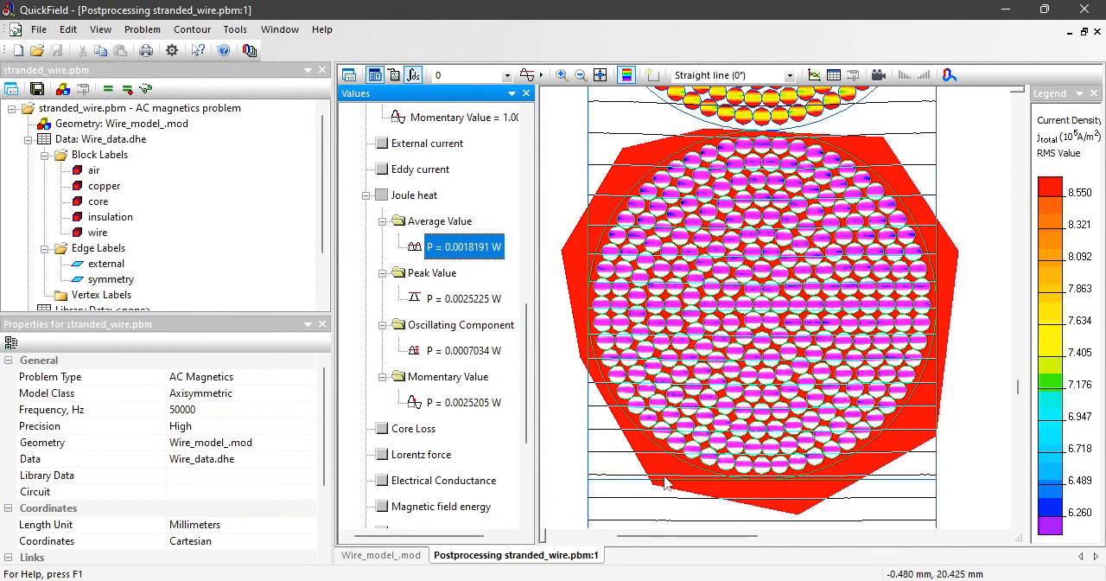
Step: Paste the copied Joule heat below the stranded wire flux in Notepad and compare its digits with the solid wire loss
{"action": "key", "text": "alt+Tab"}
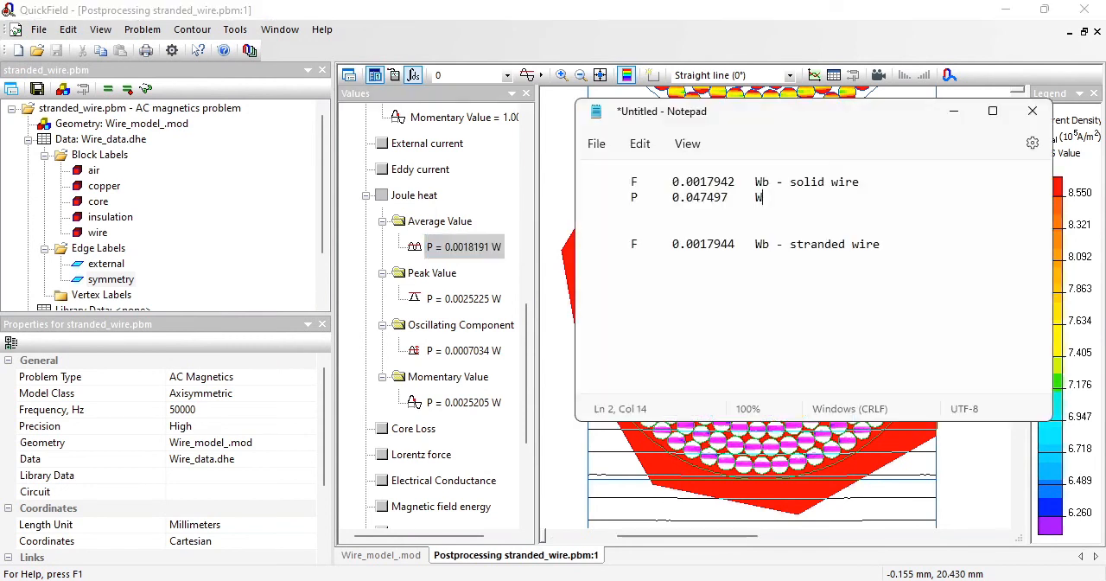
{"action": "left_click", "coordinate": [885, 246]}
{"action": "type", "text": "P\t0.0018191\tW"}
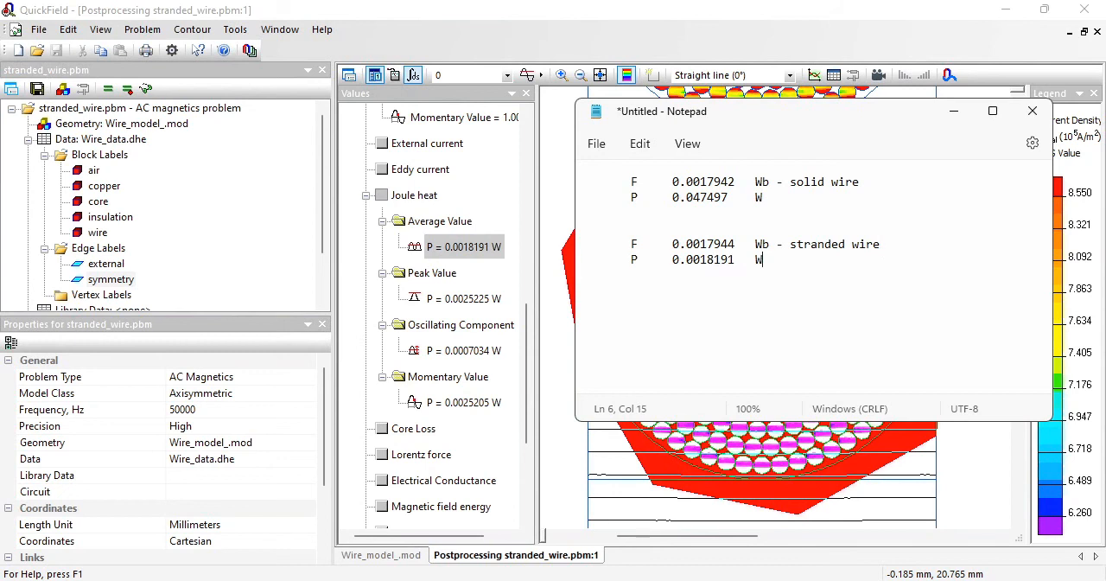
{"action": "left_click_drag", "start_coordinate": [692, 195], "coordinate": [709, 201]}
{"action": "left_click_drag", "start_coordinate": [693, 260], "coordinate": [706, 258]}
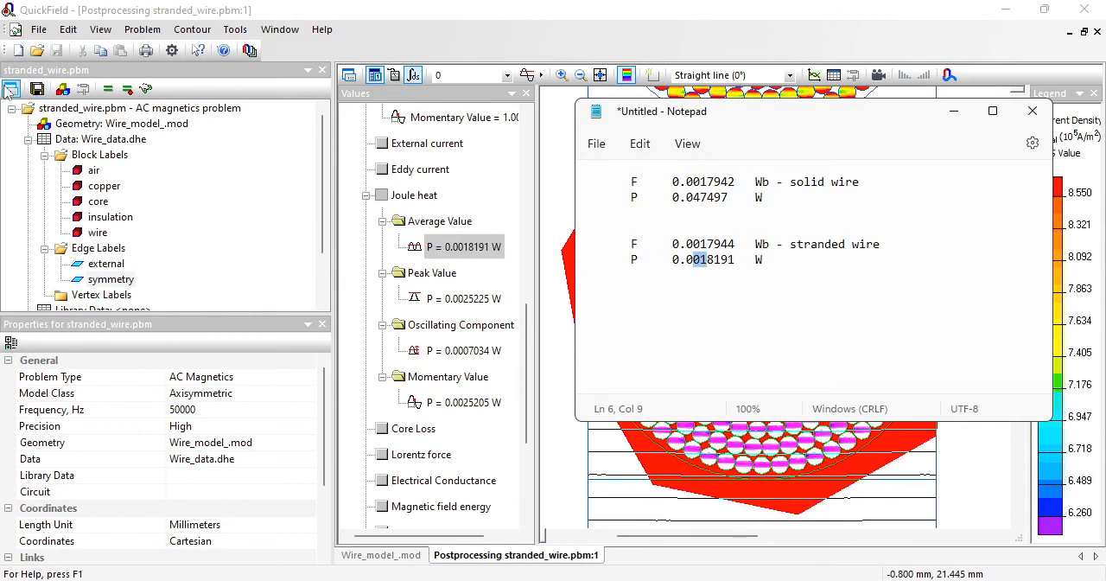
Step: Set the problem frequency to 50 Hz and accept invalidating the existing solution results
{"action": "left_click", "coordinate": [206, 411]}
{"action": "left_click", "coordinate": [205, 410]}
{"action": "key", "text": "BackSpace"}
{"action": "key", "text": "BackSpace"}
{"action": "key", "text": "BackSpace"}
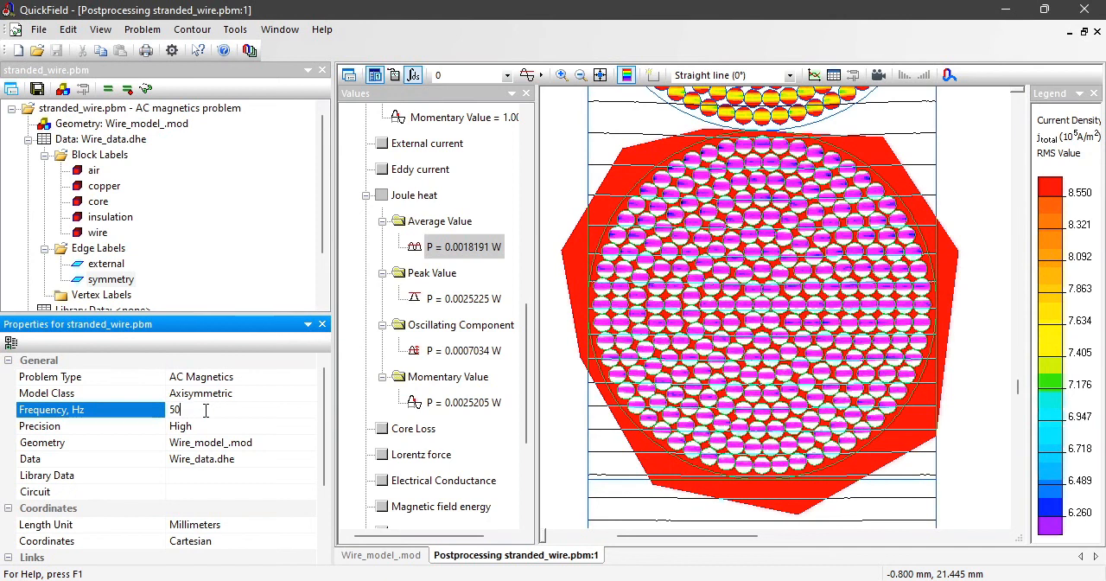
{"action": "key", "text": "Return"}
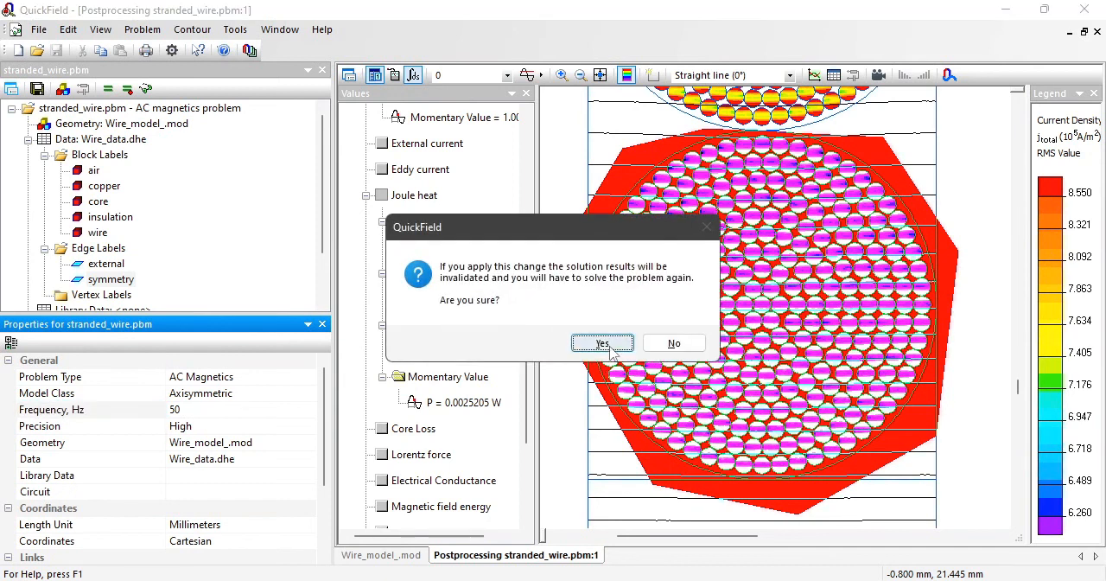
{"action": "left_click", "coordinate": [611, 352]}
Step: Solve the stranded_wire problem again and open its results
{"action": "left_click", "coordinate": [109, 92]}
{"action": "left_click", "coordinate": [528, 352]}
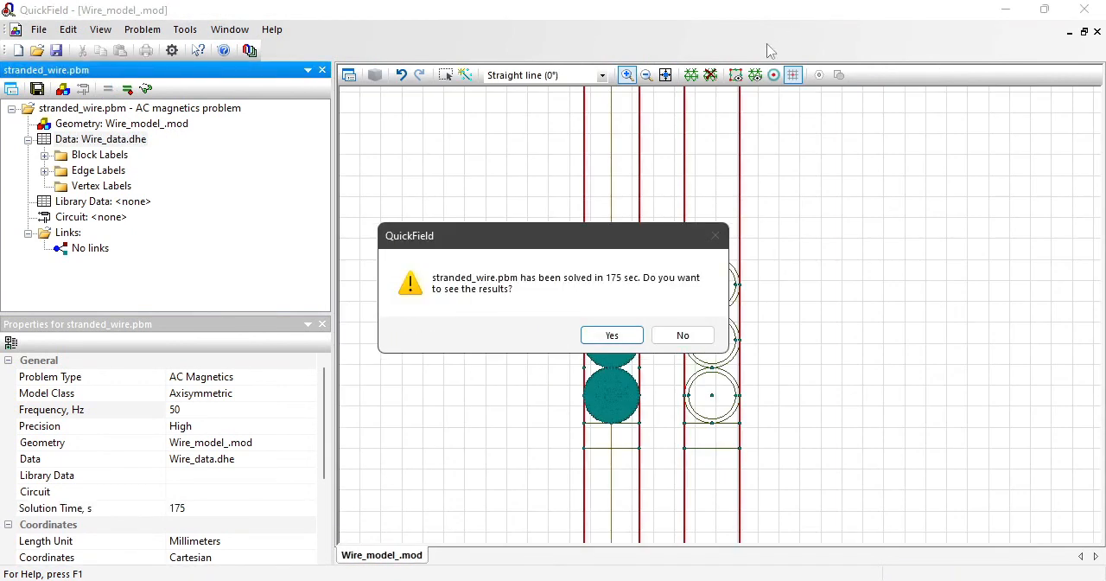
{"action": "left_click", "coordinate": [611, 335]}
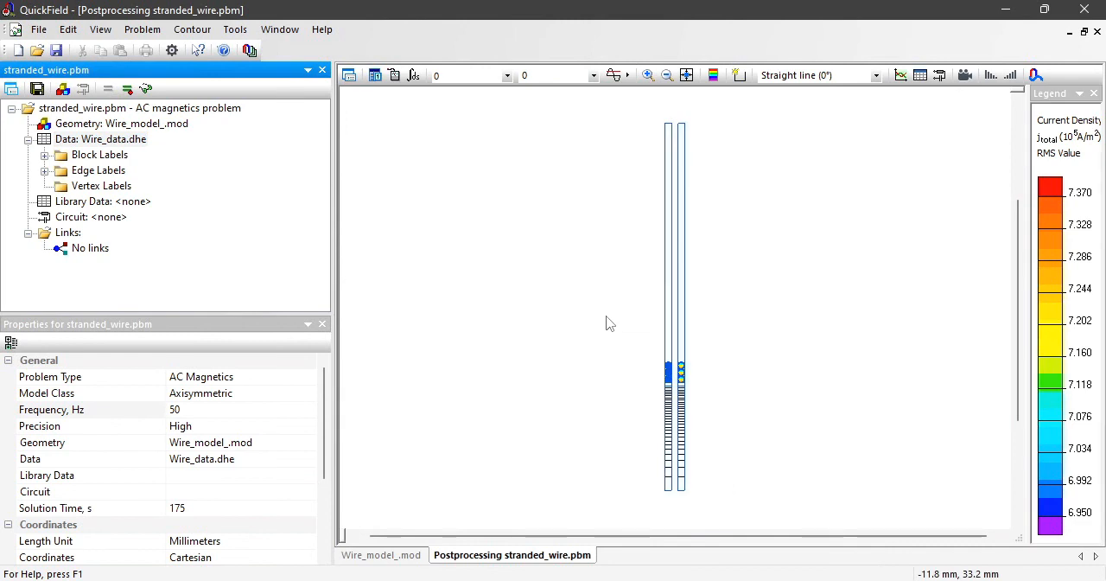
Step: Zoom in on the stranded and solid wires and pick the lowest solid wire's conductor as the contour
{"action": "left_click", "coordinate": [562, 75]}
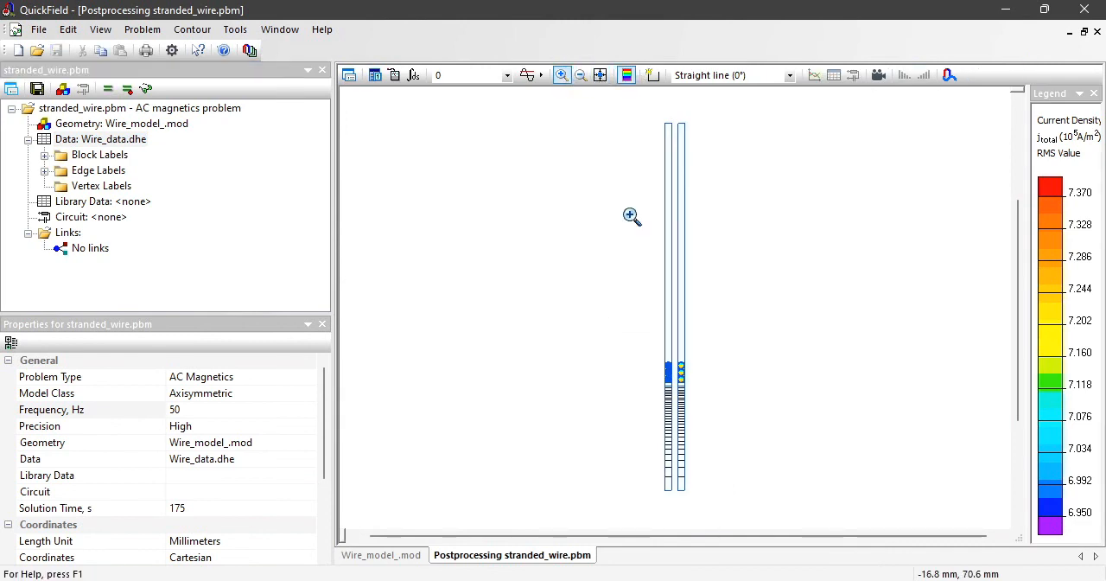
{"action": "left_click_drag", "start_coordinate": [658, 349], "coordinate": [691, 389]}
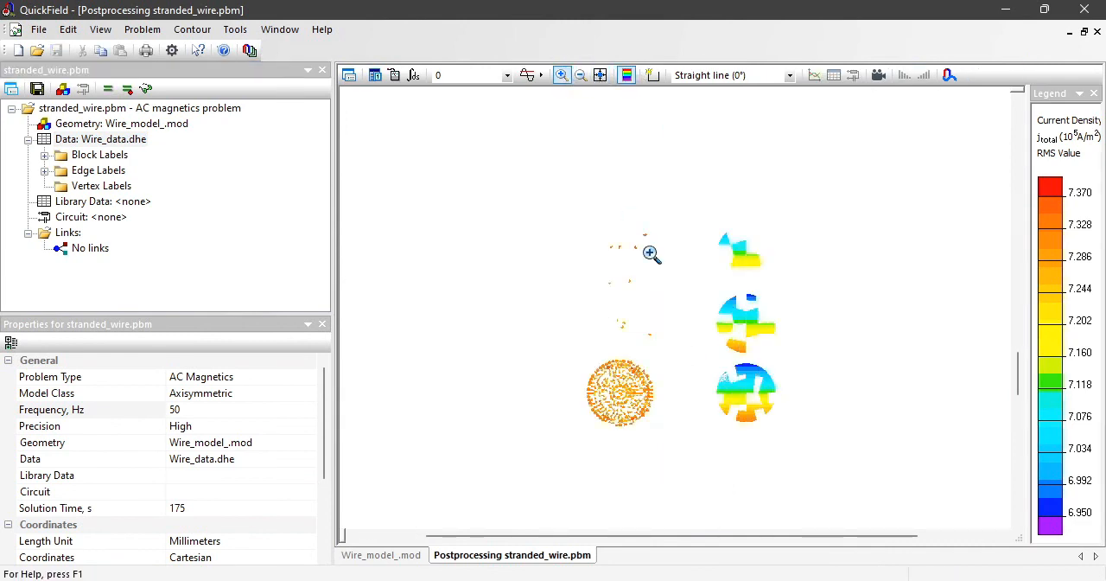
{"action": "left_click", "coordinate": [652, 75]}
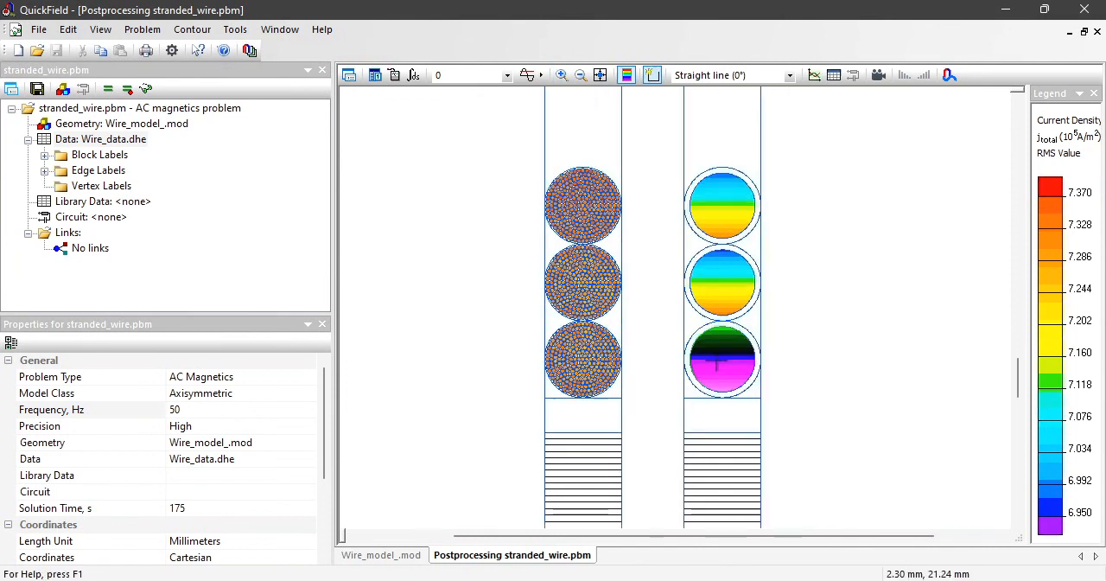
Step: Calculate the total current and Joule heat of the lowest solid wire and copy the average Joule heat value
{"action": "left_click", "coordinate": [413, 75]}
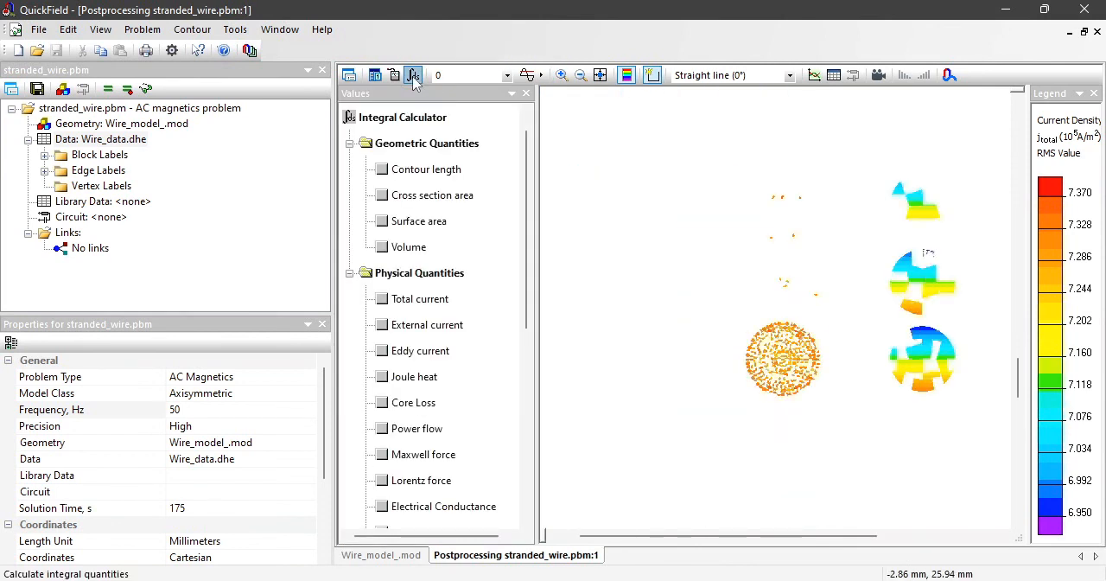
{"action": "left_click", "coordinate": [384, 299]}
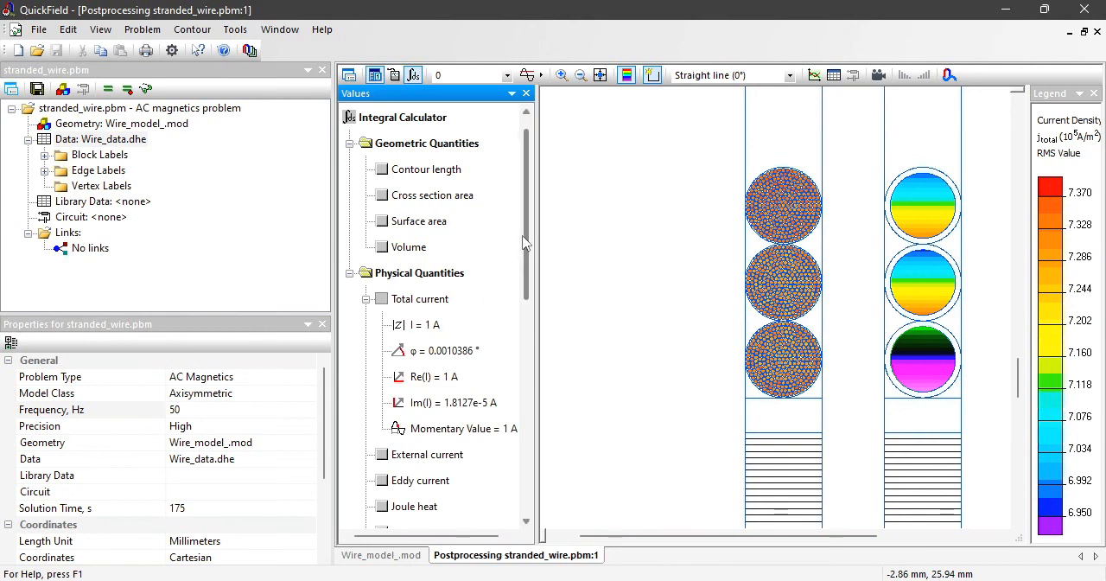
{"action": "scroll", "coordinate": [518, 303], "scroll_direction": "down", "scroll_amount": 2}
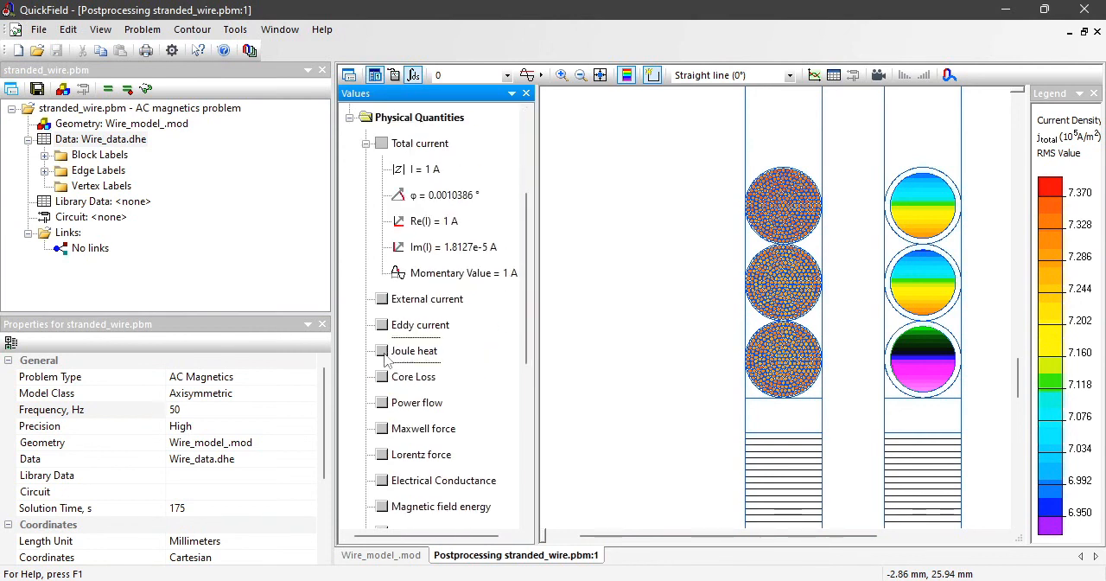
{"action": "left_click", "coordinate": [384, 354]}
{"action": "scroll", "coordinate": [522, 246], "scroll_direction": "up", "scroll_amount": 3}
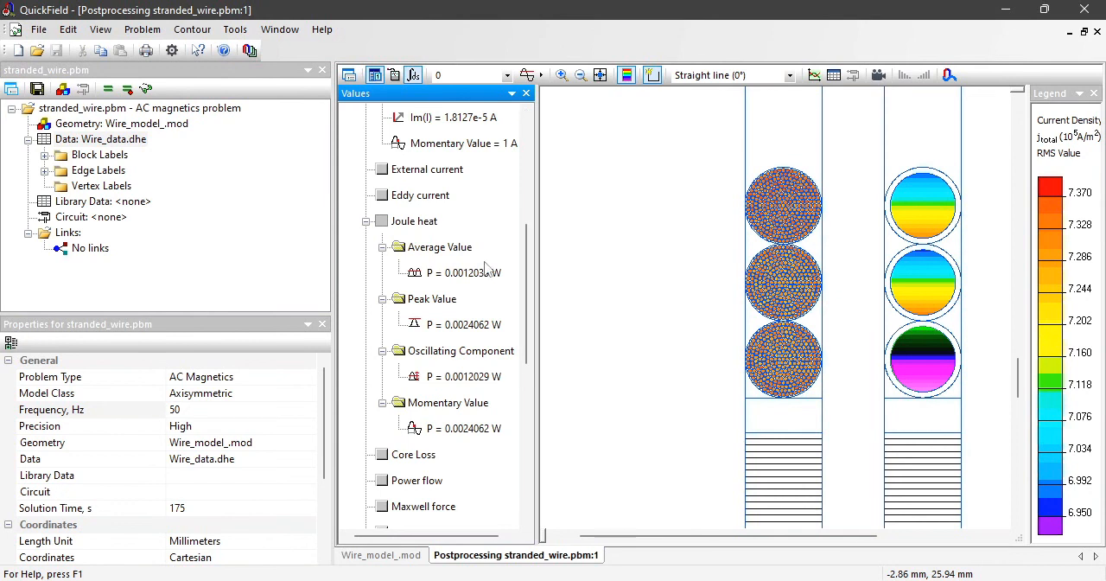
{"action": "left_click", "coordinate": [466, 275]}
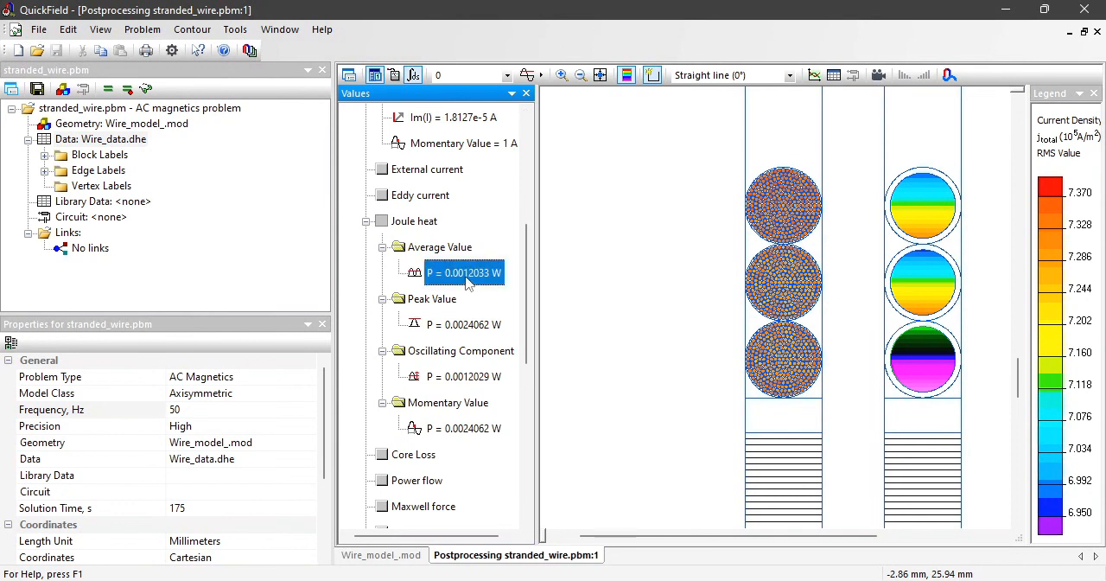
Step: Switch to Notepad, label the existing solid wire loss "- 50 kHz" and paste the copied Joule heat below it with the label "- 50 Hz"
{"action": "key", "text": "alt+Tab"}
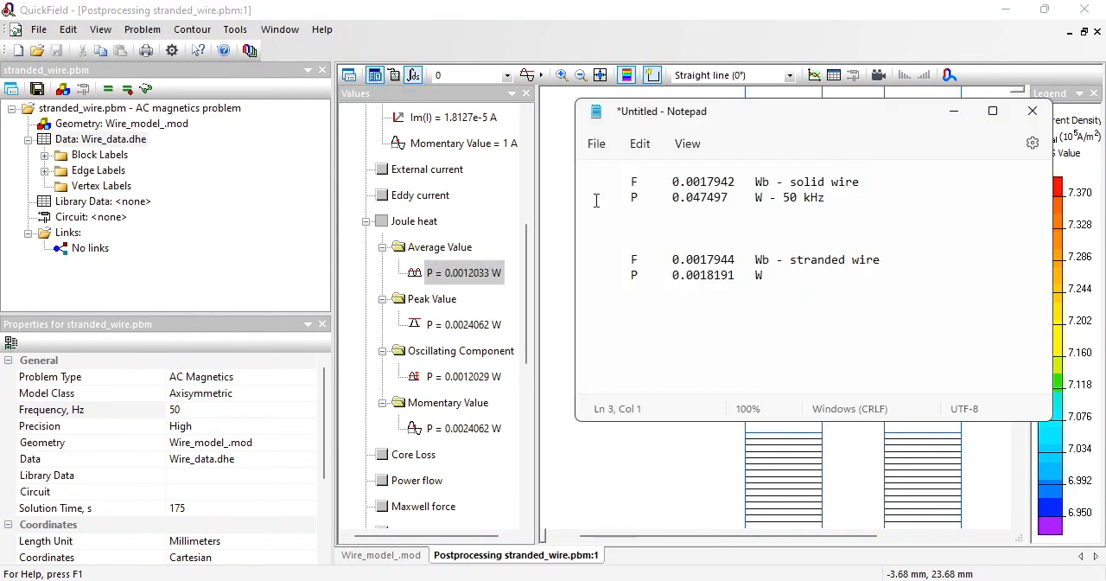
{"action": "type", "text": "P\t0.0012033\tW"}
{"action": "left_click_drag", "start_coordinate": [764, 197], "coordinate": [680, 197]}
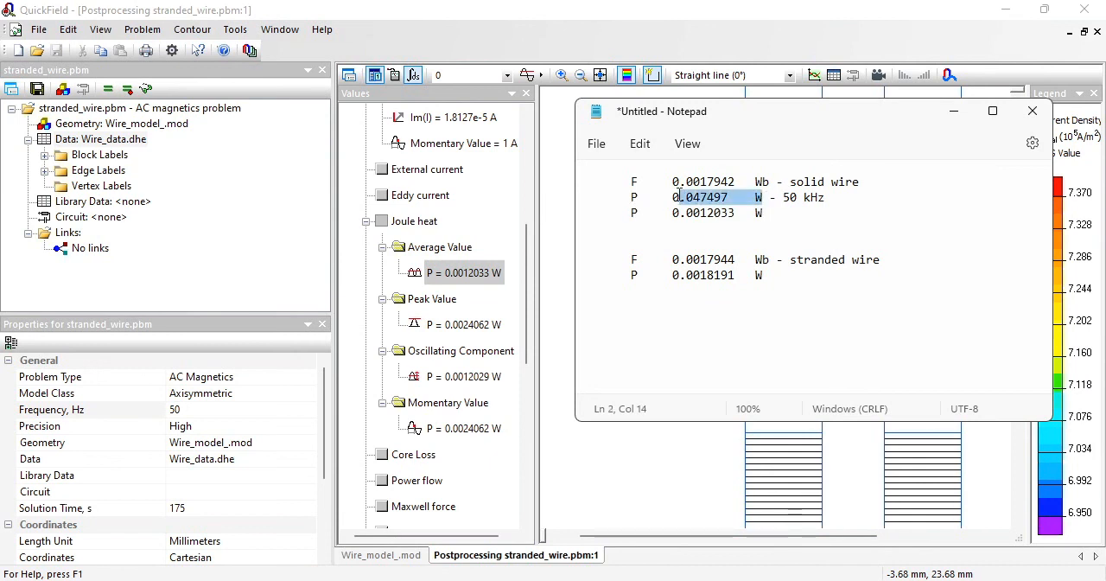
{"action": "left_click", "coordinate": [794, 208]}
{"action": "type", "text": "- 50 Hz"}
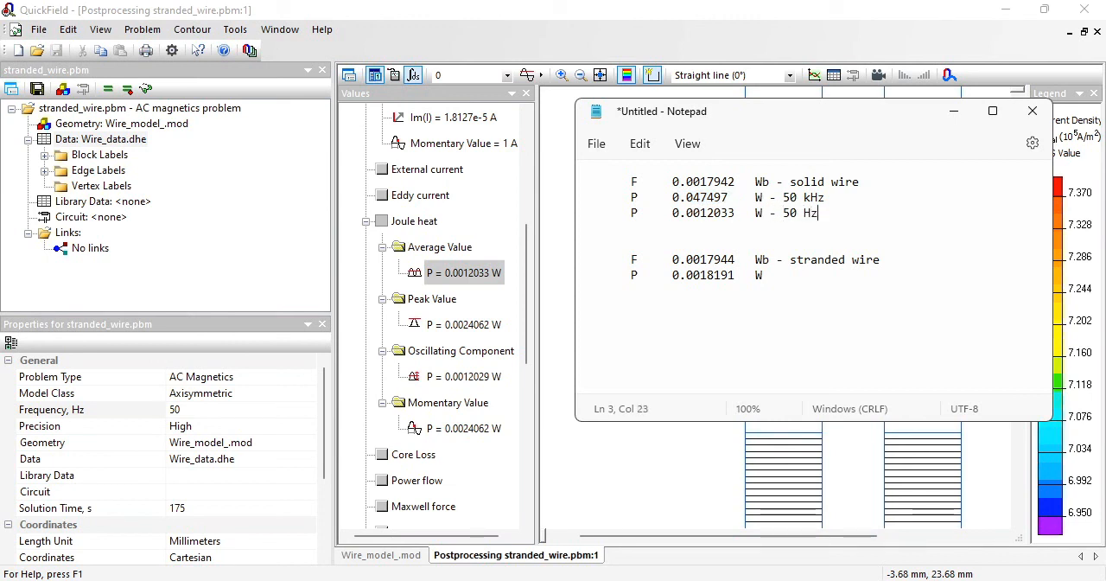
Step: Switch back to QuickField, zoom in on the lowest stranded wire and clear the solid wire contour
{"action": "left_click", "coordinate": [639, 24]}
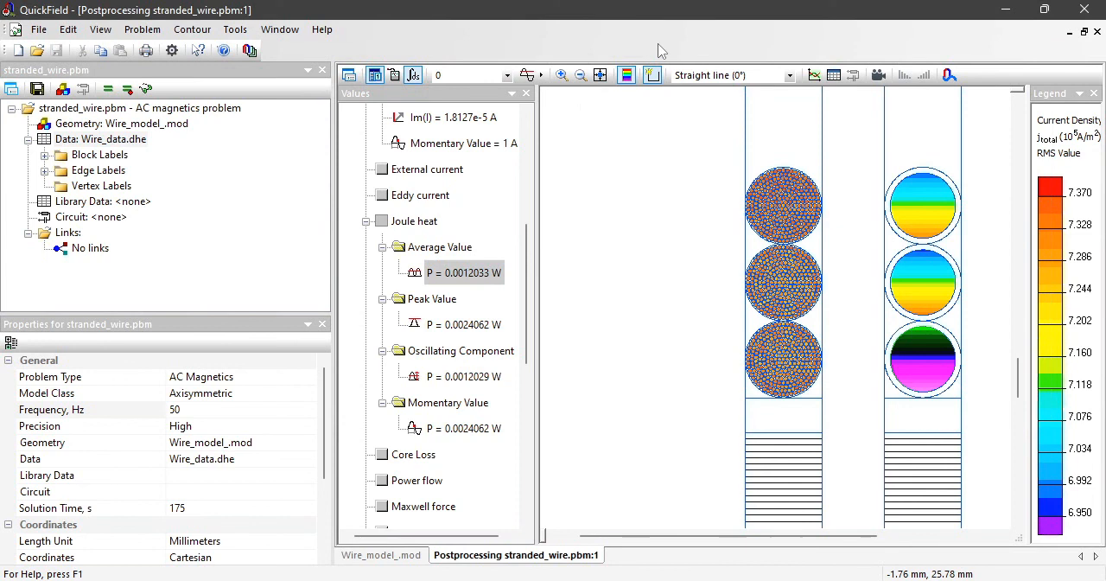
{"action": "left_click", "coordinate": [562, 76]}
{"action": "left_click_drag", "start_coordinate": [729, 313], "coordinate": [847, 411]}
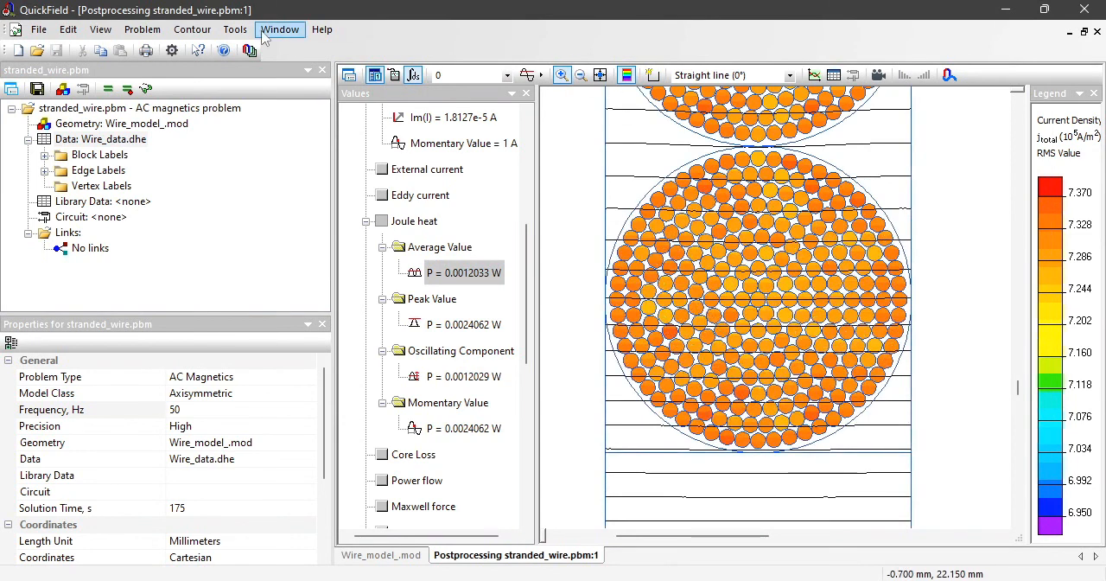
{"action": "left_click", "coordinate": [192, 29]}
{"action": "left_click", "coordinate": [259, 160]}
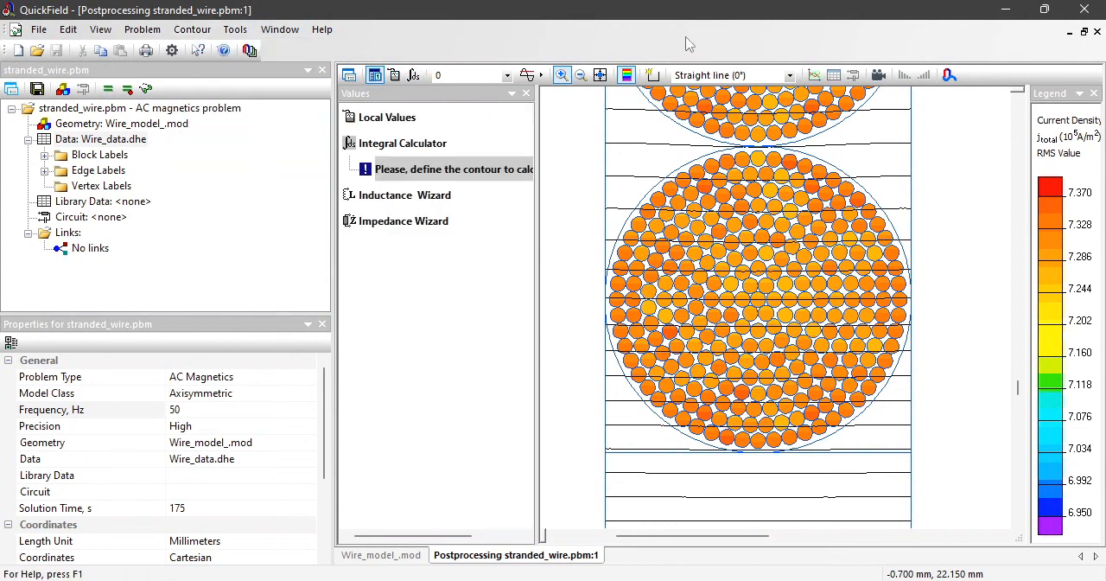
Step: Draw a straight-line polygonal contour enclosing all strands of the lowest stranded wire and close it
{"action": "left_click", "coordinate": [653, 75]}
{"action": "mouse_move", "coordinate": [649, 148]}
{"action": "left_mouse_down"}
{"action": "mouse_move", "coordinate": [586, 227]}
{"action": "mouse_move", "coordinate": [586, 341]}
{"action": "left_mouse_up"}
{"action": "mouse_move", "coordinate": [586, 341]}
{"action": "left_mouse_down"}
{"action": "mouse_move", "coordinate": [605, 351]}
{"action": "mouse_move", "coordinate": [624, 437]}
{"action": "mouse_move", "coordinate": [747, 467]}
{"action": "mouse_move", "coordinate": [871, 453]}
{"action": "mouse_move", "coordinate": [959, 358]}
{"action": "mouse_move", "coordinate": [926, 180]}
{"action": "mouse_move", "coordinate": [852, 148]}
{"action": "mouse_move", "coordinate": [657, 148]}
{"action": "left_mouse_up"}
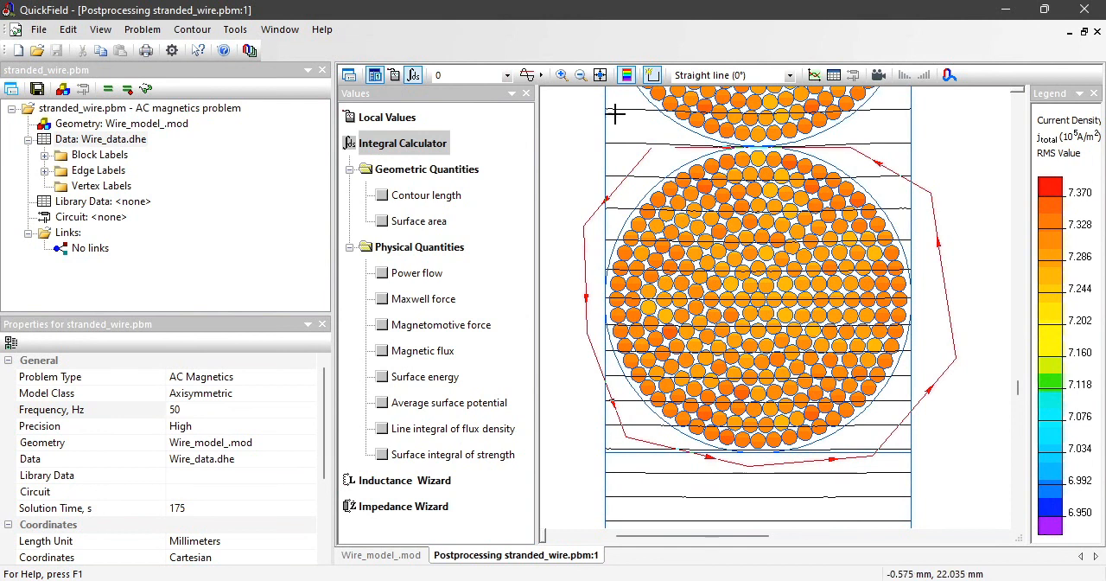
{"action": "left_click", "coordinate": [216, 30]}
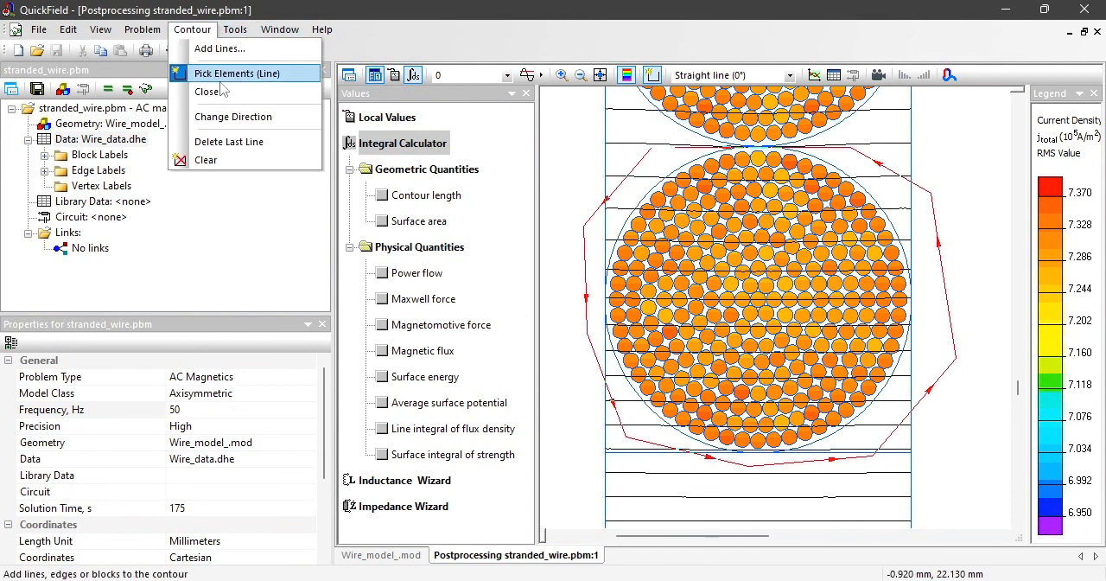
{"action": "left_click", "coordinate": [218, 92]}
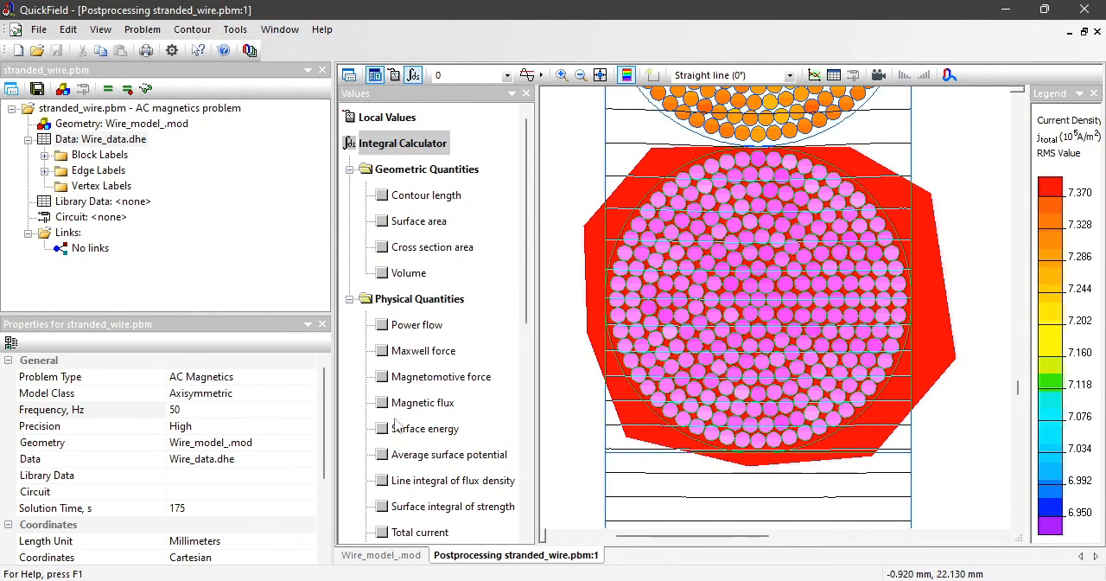
Step: Calculate the total current and Joule heat within the polygon around the strands and copy the average Joule heat value
{"action": "scroll", "coordinate": [474, 276], "scroll_direction": "down", "scroll_amount": 4}
{"action": "scroll", "coordinate": [381, 300], "scroll_direction": "up", "scroll_amount": 1}
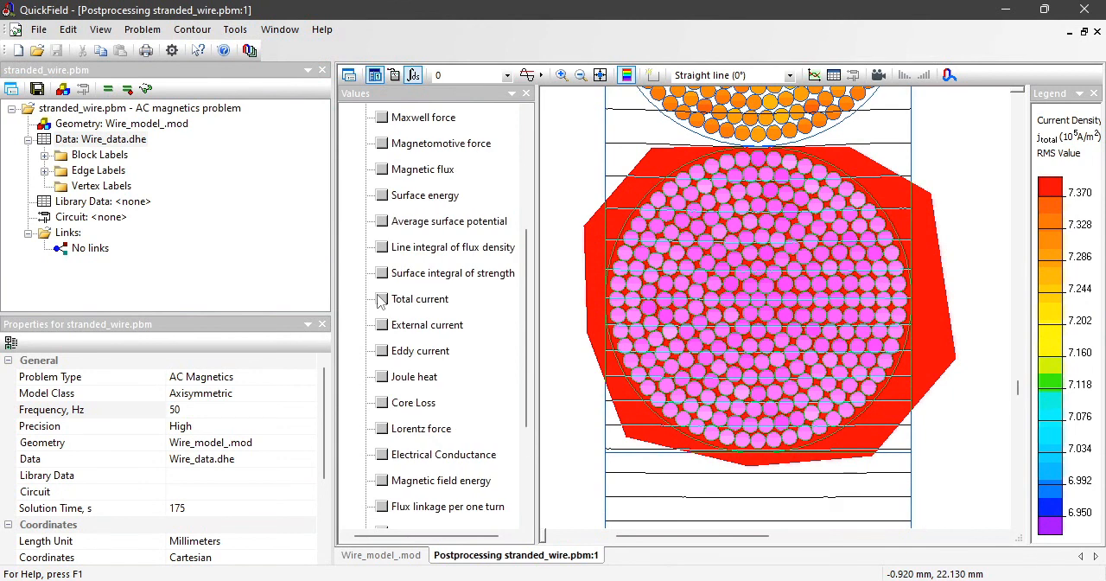
{"action": "left_click", "coordinate": [381, 300]}
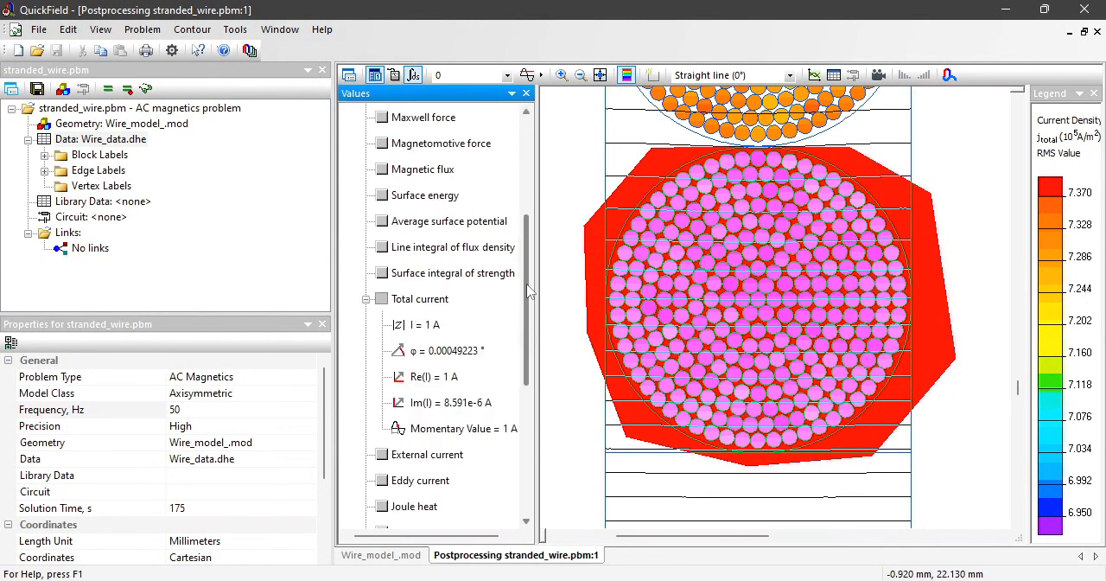
{"action": "scroll", "coordinate": [530, 292], "scroll_direction": "down", "scroll_amount": 1}
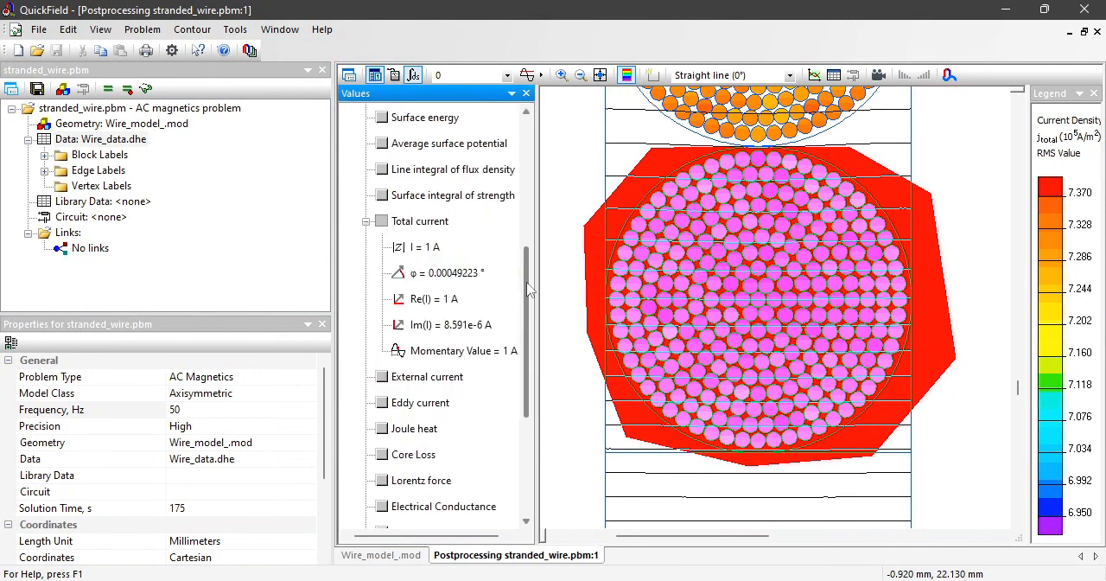
{"action": "left_click", "coordinate": [383, 429]}
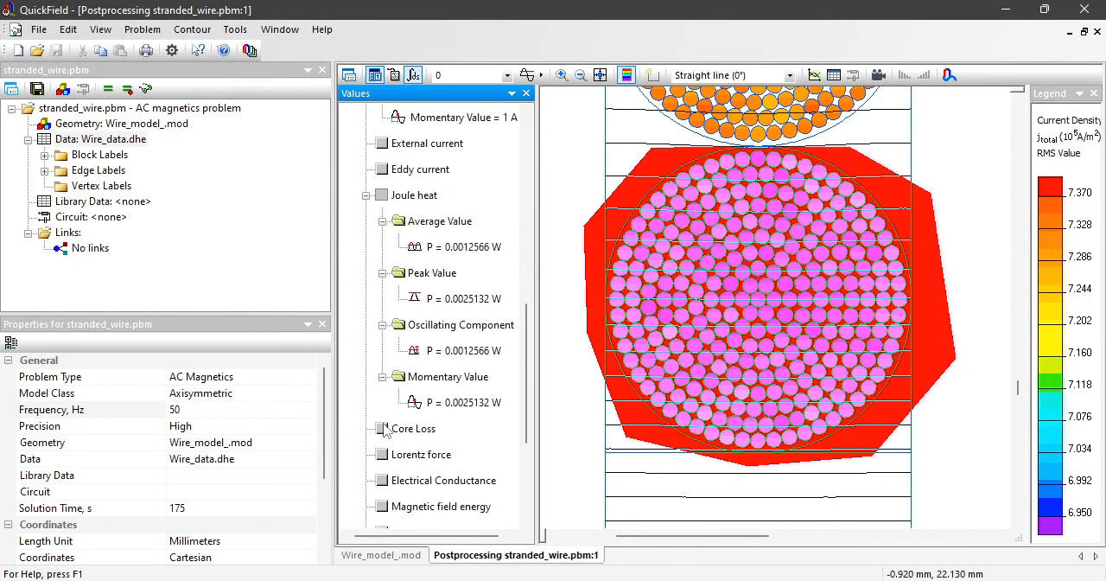
{"action": "left_click", "coordinate": [459, 251]}
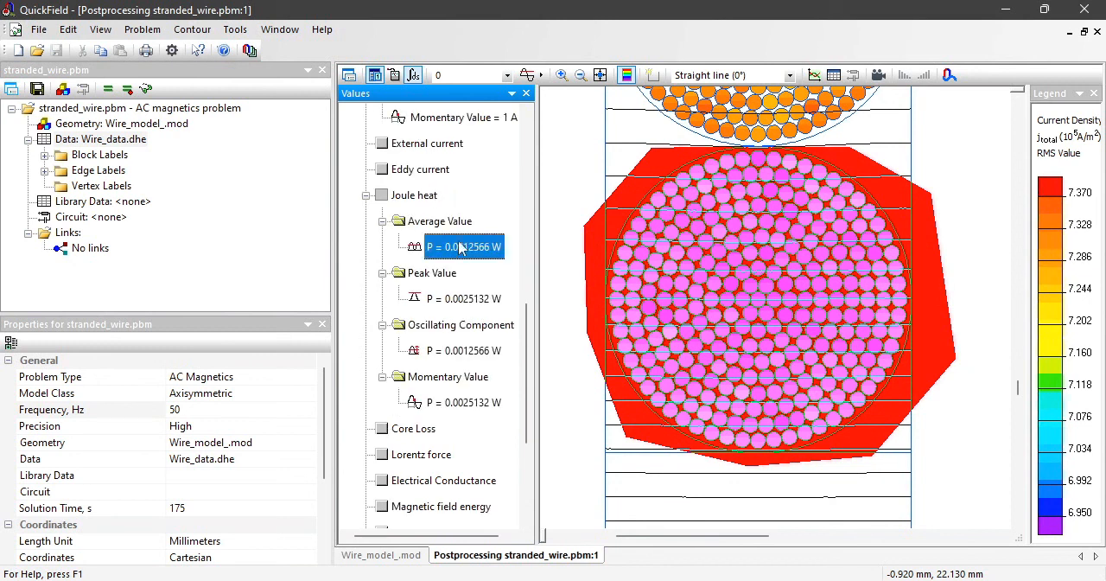
Step: In Notepad, label the stranded wire loss "- 50 kHz" and add the line "P 0.0012566 W - 50 Hz" below it
{"action": "left_click", "coordinate": [825, 579]}
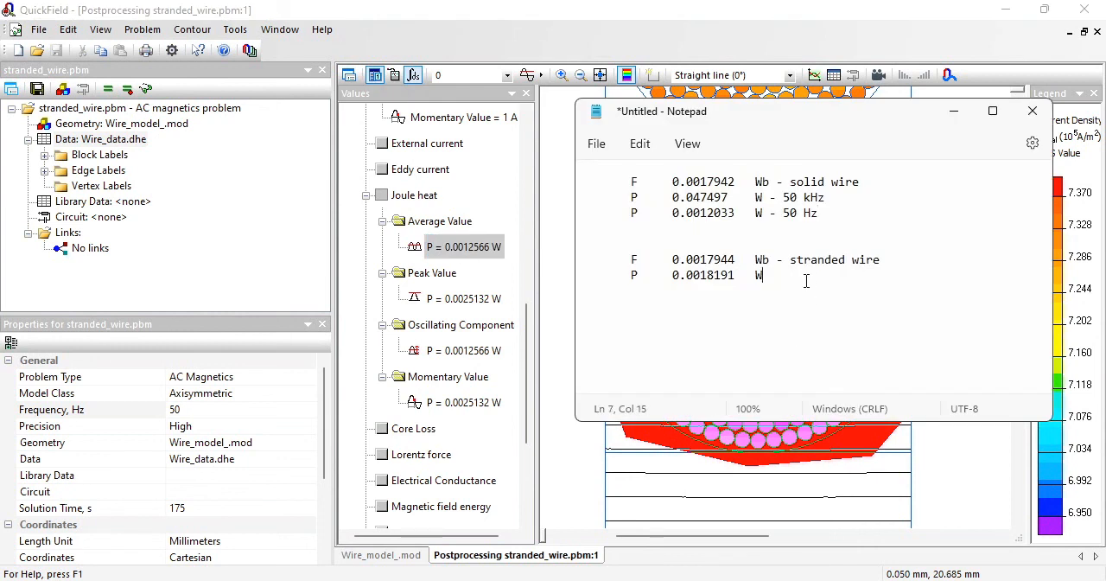
{"action": "type", "text": "50 kHz"}
{"action": "key", "text": "Return"}
{"action": "type", "text": "P\t0.0012566\tW"}
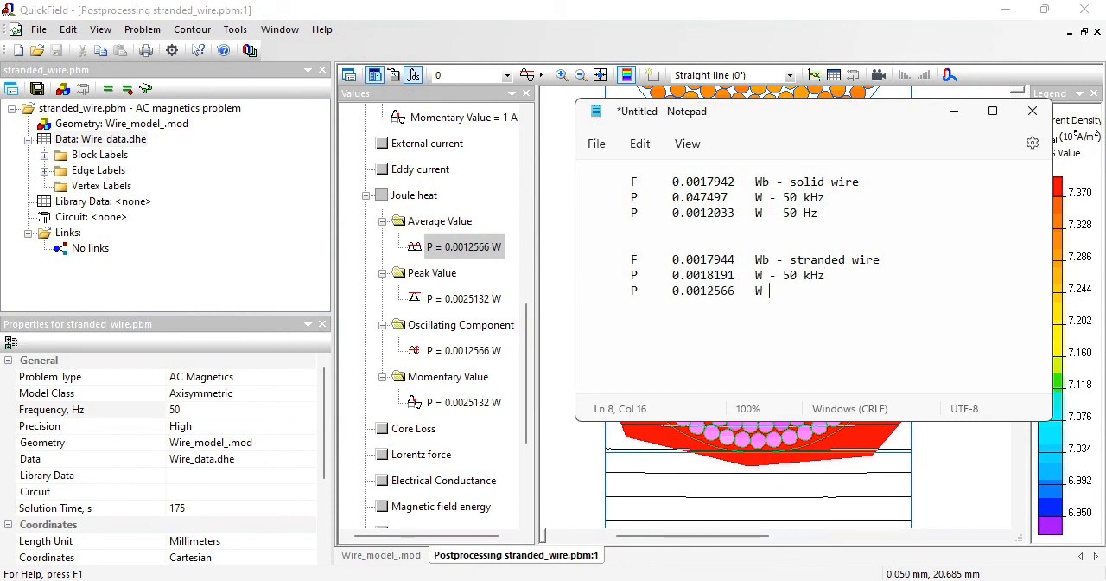
{"action": "type", "text": "- 50 Hz"}
Step: Compare the 50 Hz losses of the solid and stranded wires with the stranded wire's 50 kHz loss in the notes
{"action": "mouse_move", "coordinate": [699, 214]}
{"action": "left_mouse_down"}
{"action": "mouse_move", "coordinate": [729, 224]}
{"action": "mouse_move", "coordinate": [709, 216]}
{"action": "mouse_move", "coordinate": [722, 217]}
{"action": "left_mouse_up"}
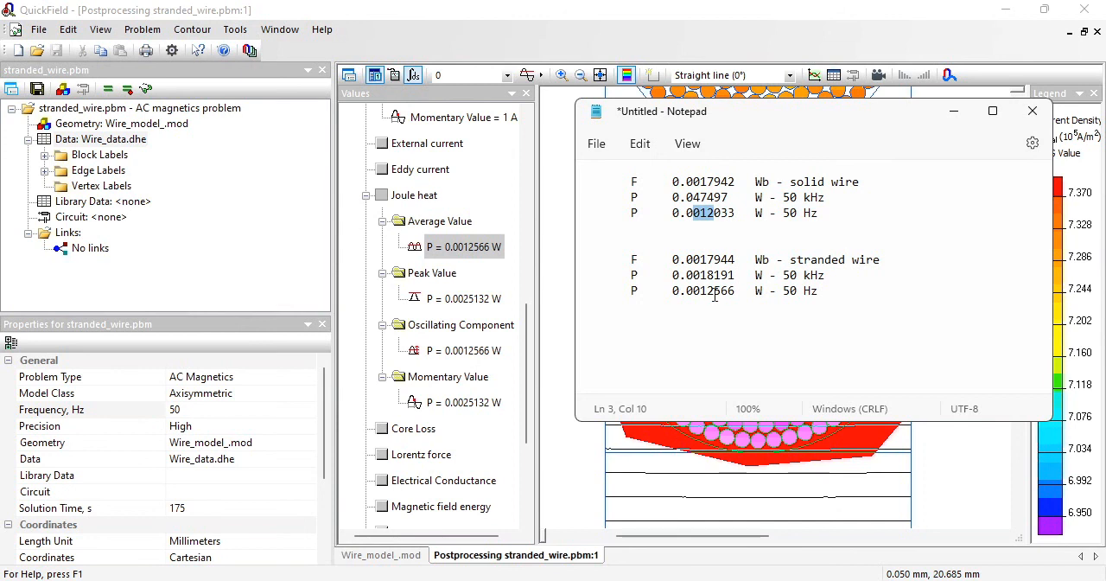
{"action": "left_click_drag", "start_coordinate": [707, 294], "coordinate": [724, 295]}
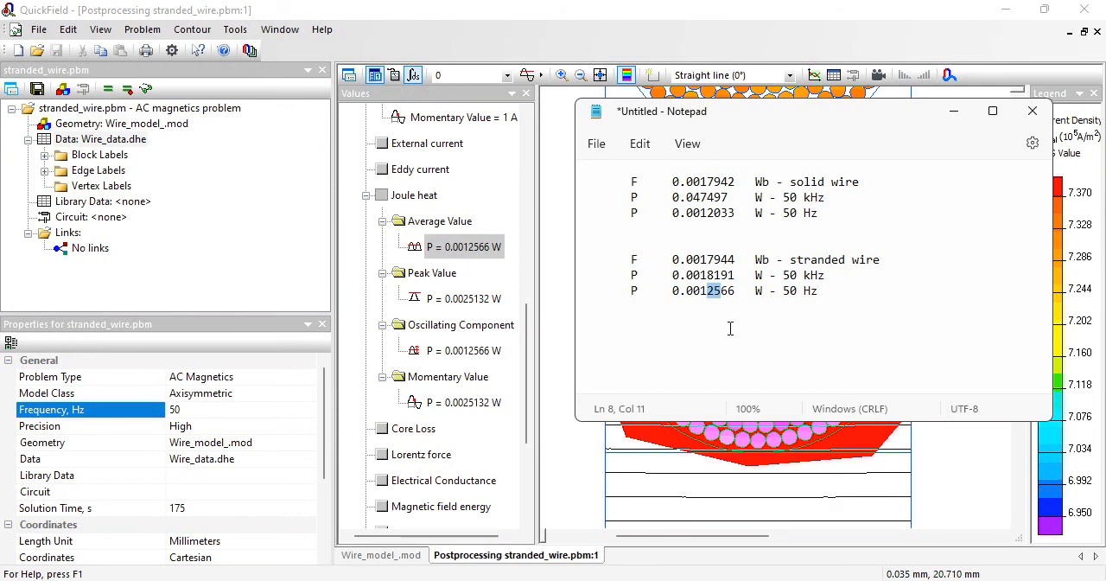
{"action": "left_click_drag", "start_coordinate": [783, 275], "coordinate": [829, 278]}
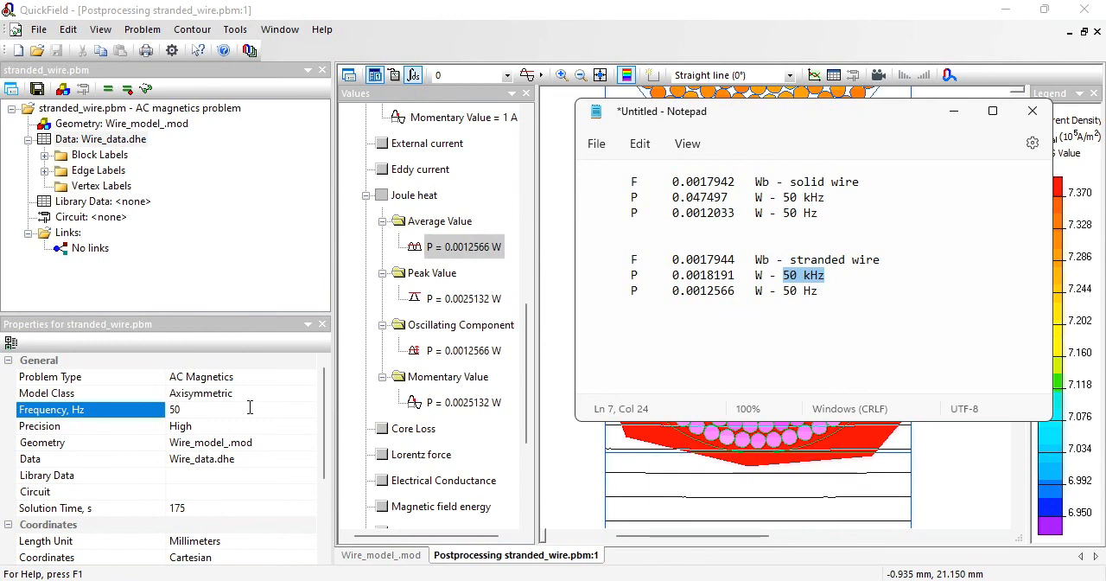
Step: Return to QuickField and set the problem frequency to 1000 Hz
{"action": "left_click", "coordinate": [249, 412]}
{"action": "left_click", "coordinate": [167, 412]}
{"action": "type", "text": "1000"}
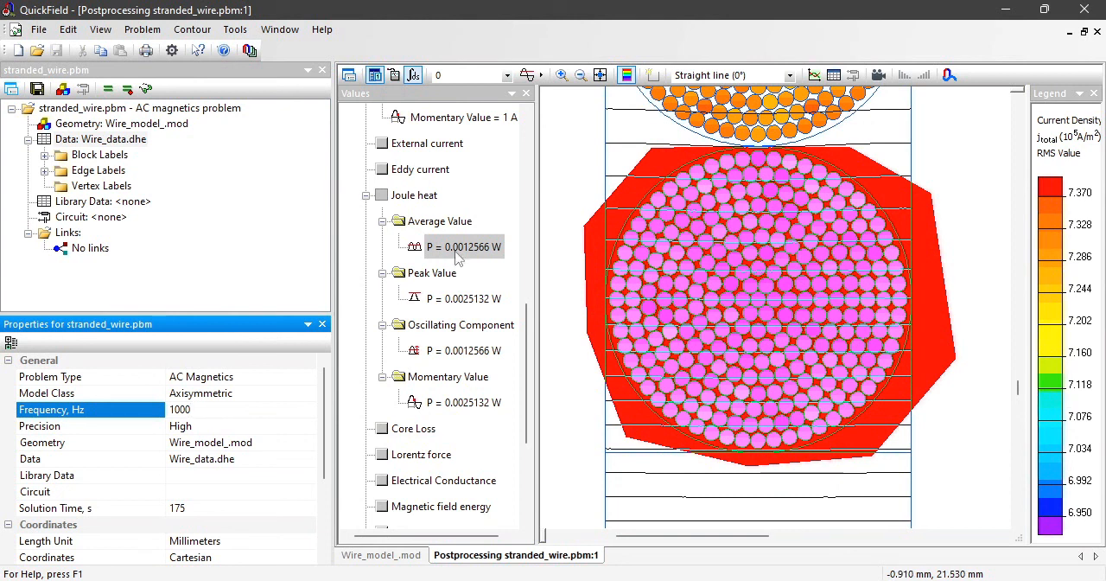
Step: Switch to the browser and review the Stranded wire example page from its problem description to the simulation files download and edition information
{"action": "key", "text": "alt+Tab"}
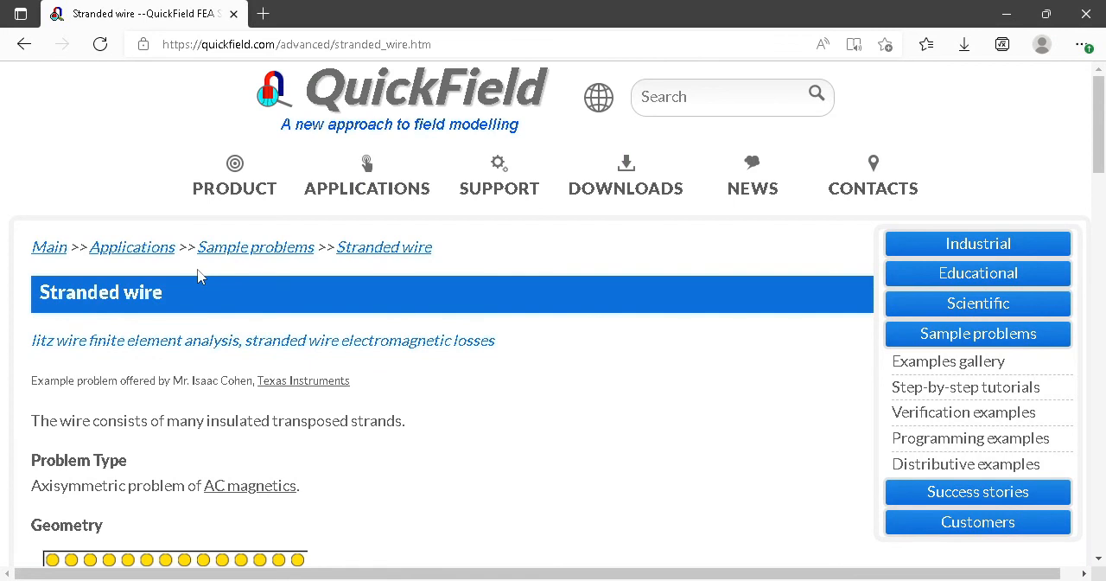
{"action": "scroll", "coordinate": [265, 283], "scroll_direction": "down", "scroll_amount": 3}
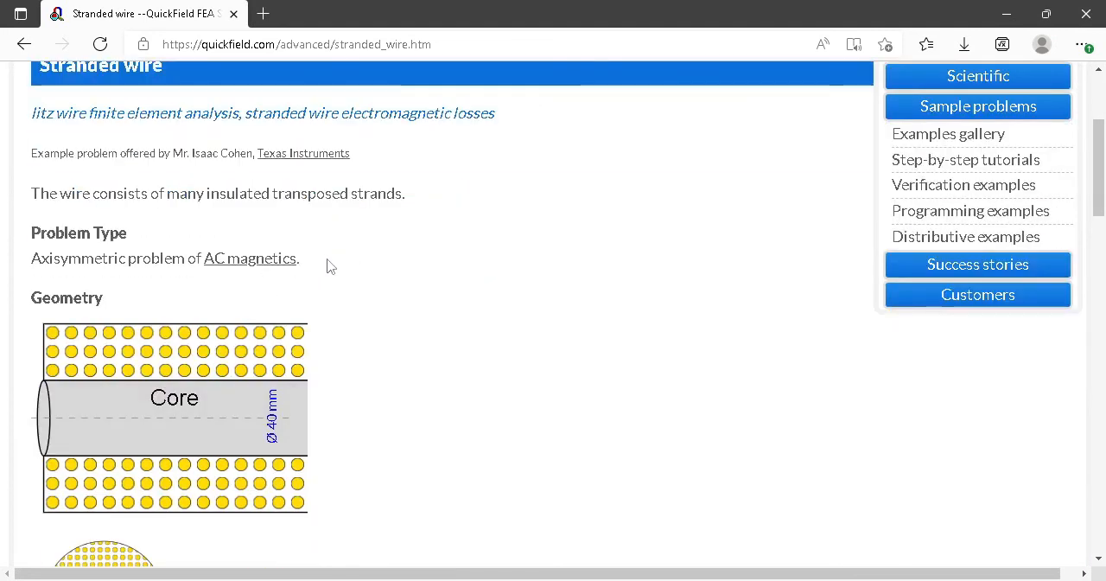
{"action": "scroll", "coordinate": [328, 267], "scroll_direction": "down", "scroll_amount": 5}
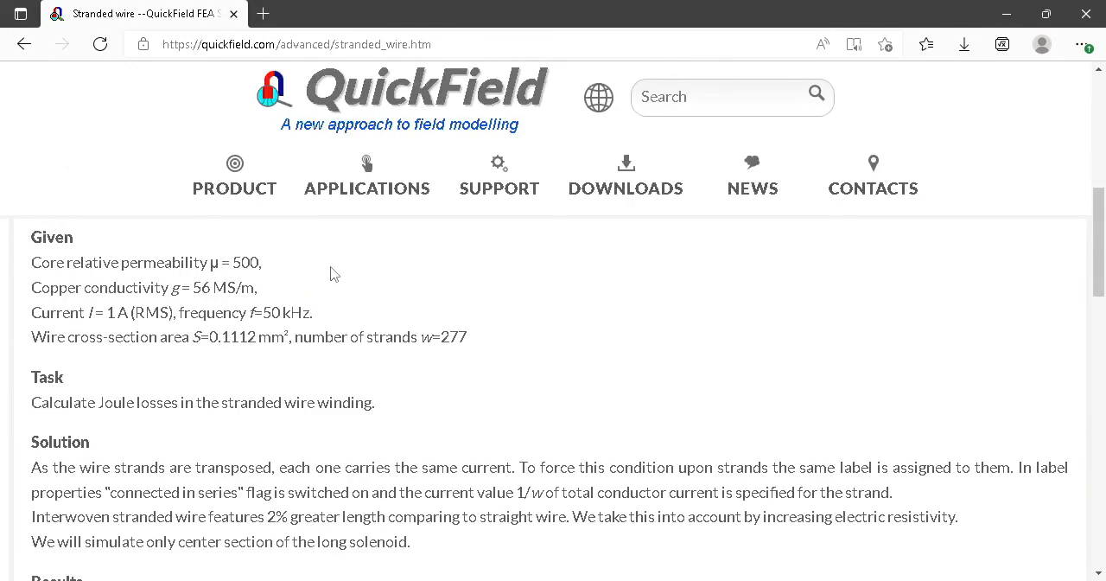
{"action": "scroll", "coordinate": [268, 331], "scroll_direction": "down", "scroll_amount": 1}
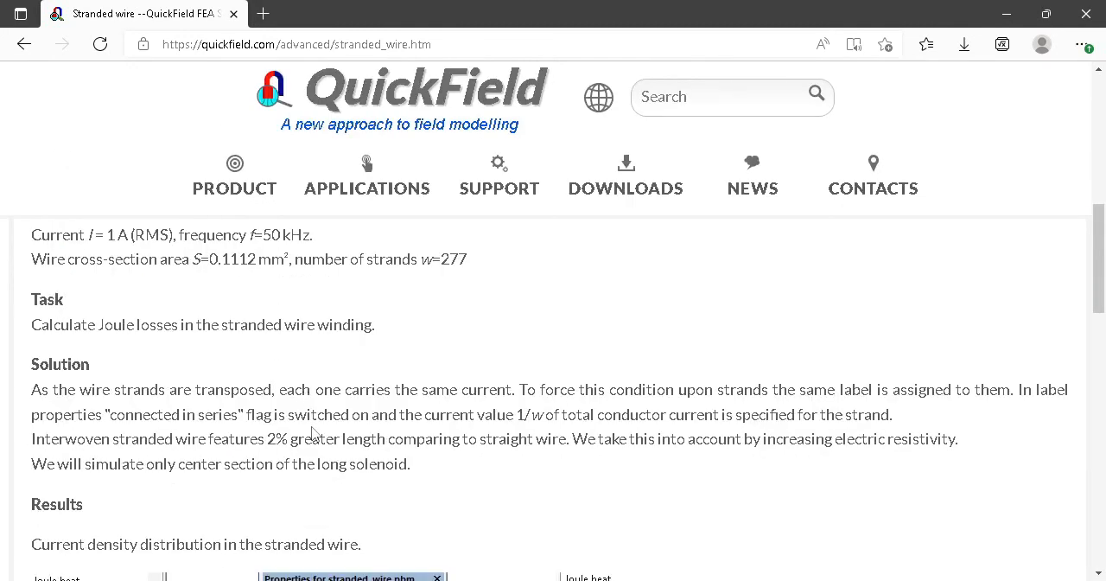
{"action": "scroll", "coordinate": [325, 408], "scroll_direction": "down", "scroll_amount": 3}
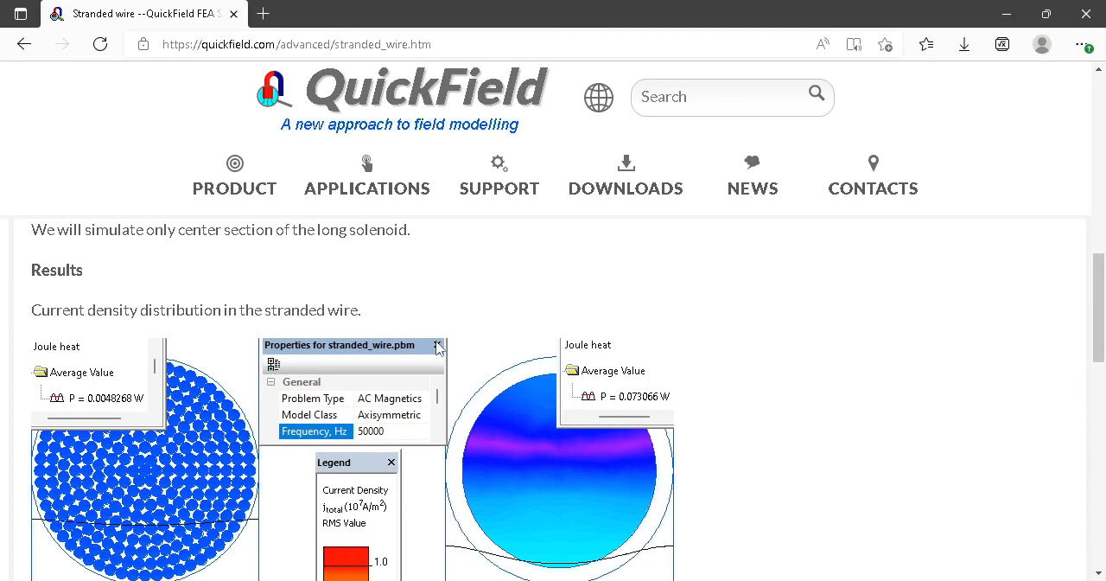
{"action": "scroll", "coordinate": [436, 347], "scroll_direction": "down", "scroll_amount": 10}
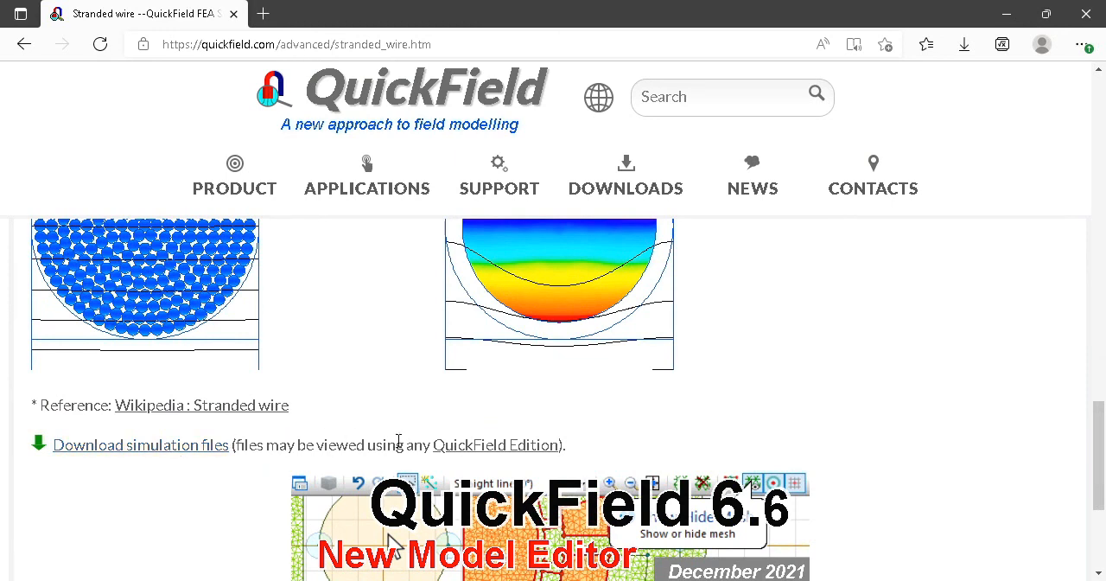
{"action": "mouse_move", "coordinate": [460, 453]}
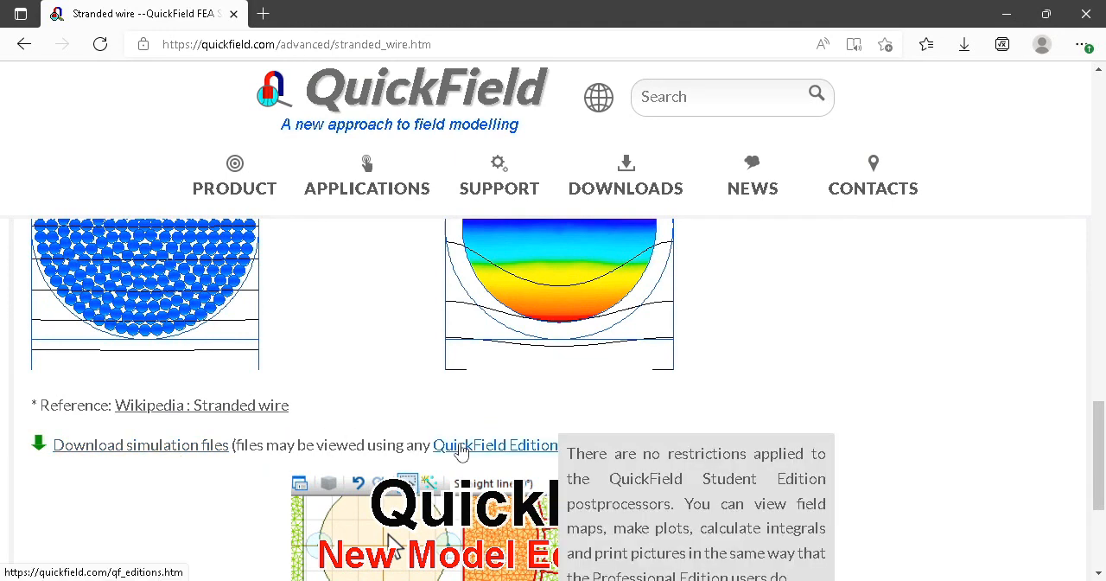